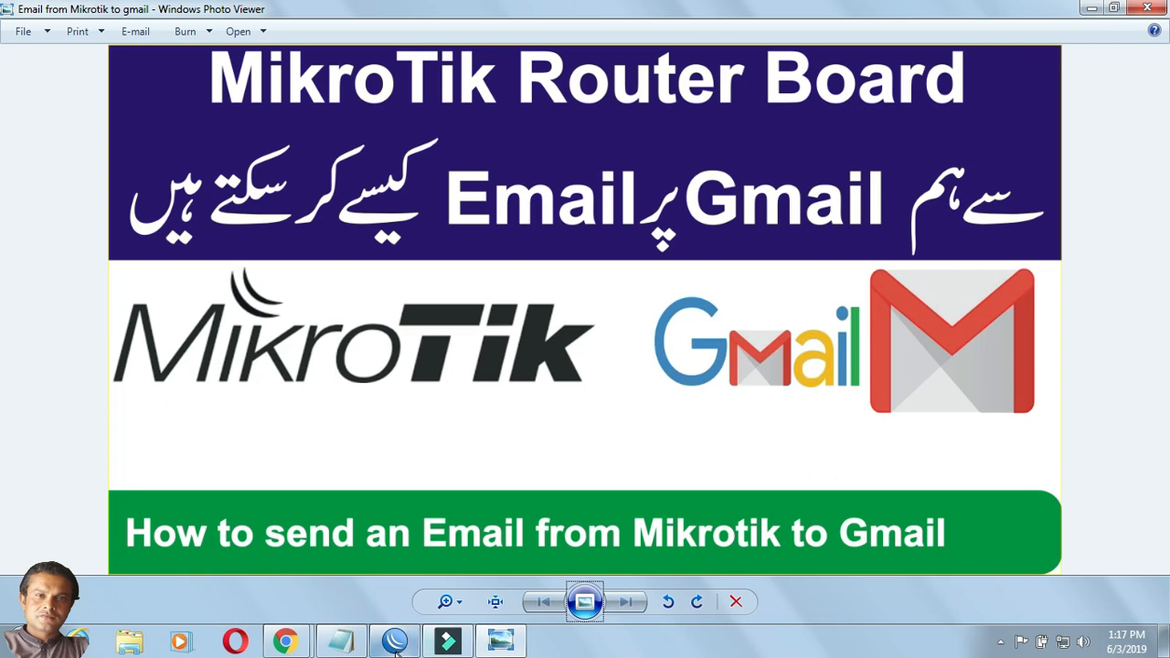
Switch from the 'Email from Mikrotik to gmail' title image to the WinBox router window.
left_click(398, 639)
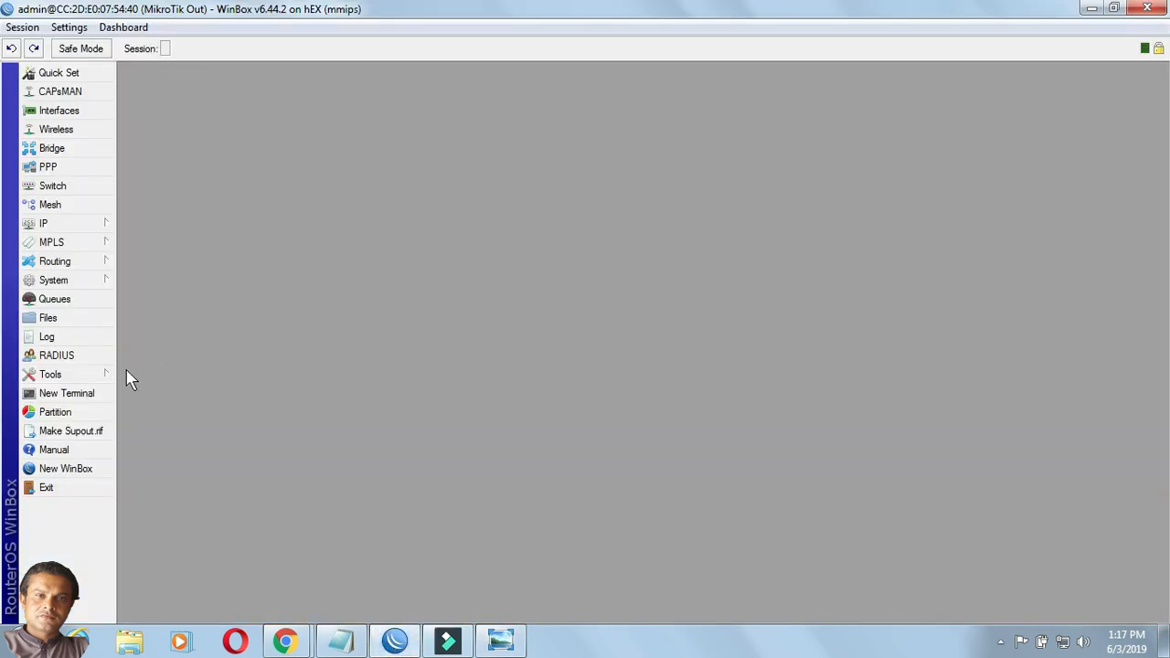
Open Tools > Email, then enlarge and centre the Email Settings dialog.
left_click(101, 378)
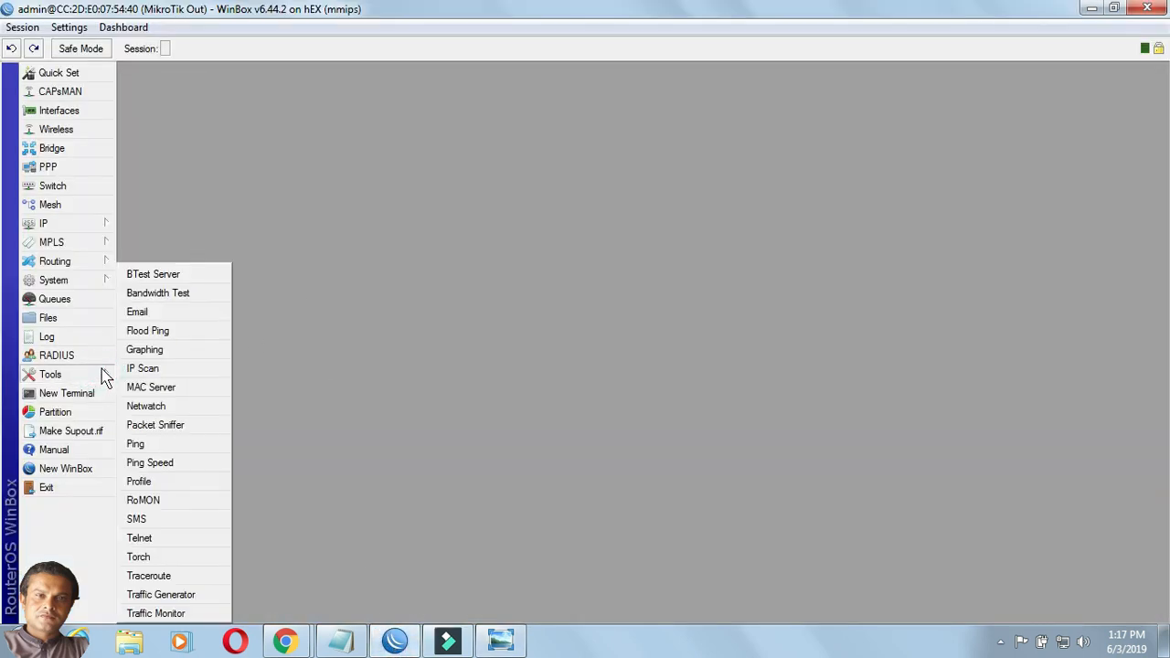
left_click(149, 317)
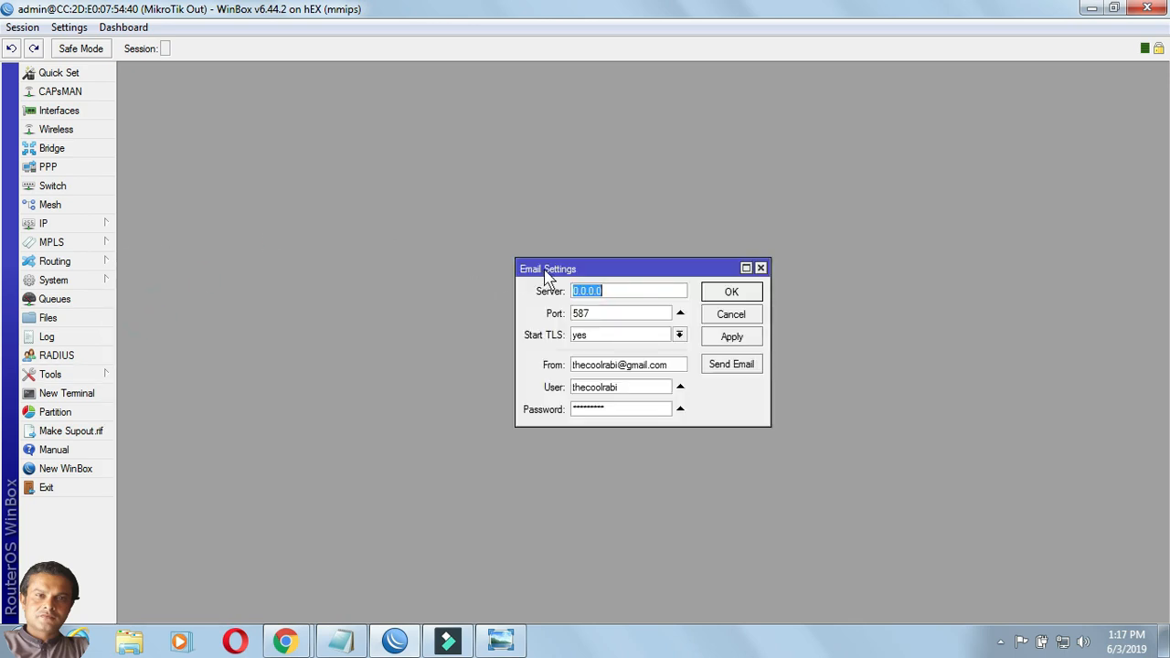
left_click_drag(529, 266, 192, 113)
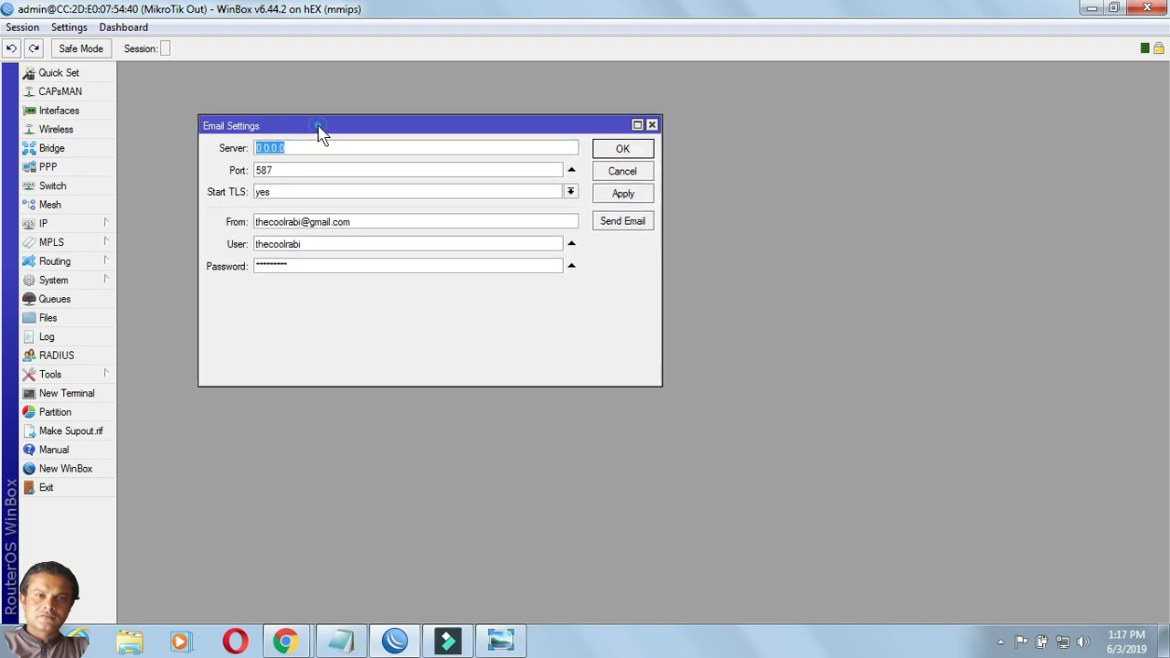
left_click_drag(317, 128, 449, 198)
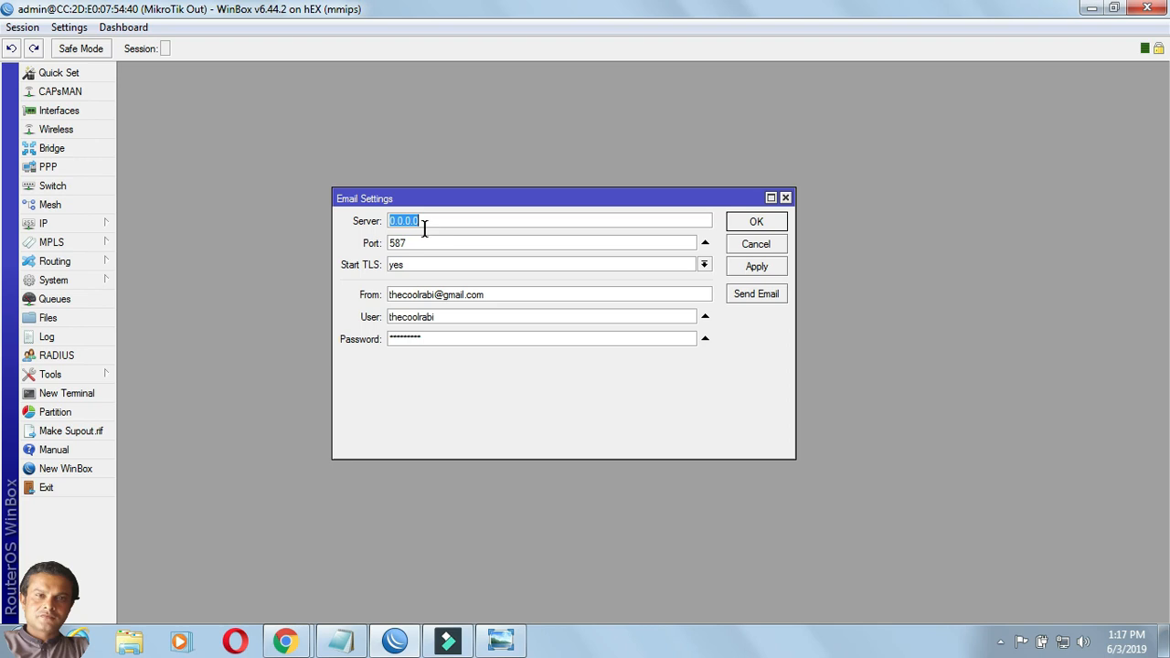
Confirm port 587 and Start TLS yes, and review the Gmail sender, user and password.
left_click_drag(424, 238, 386, 242)
left_click(417, 243)
left_click(704, 265)
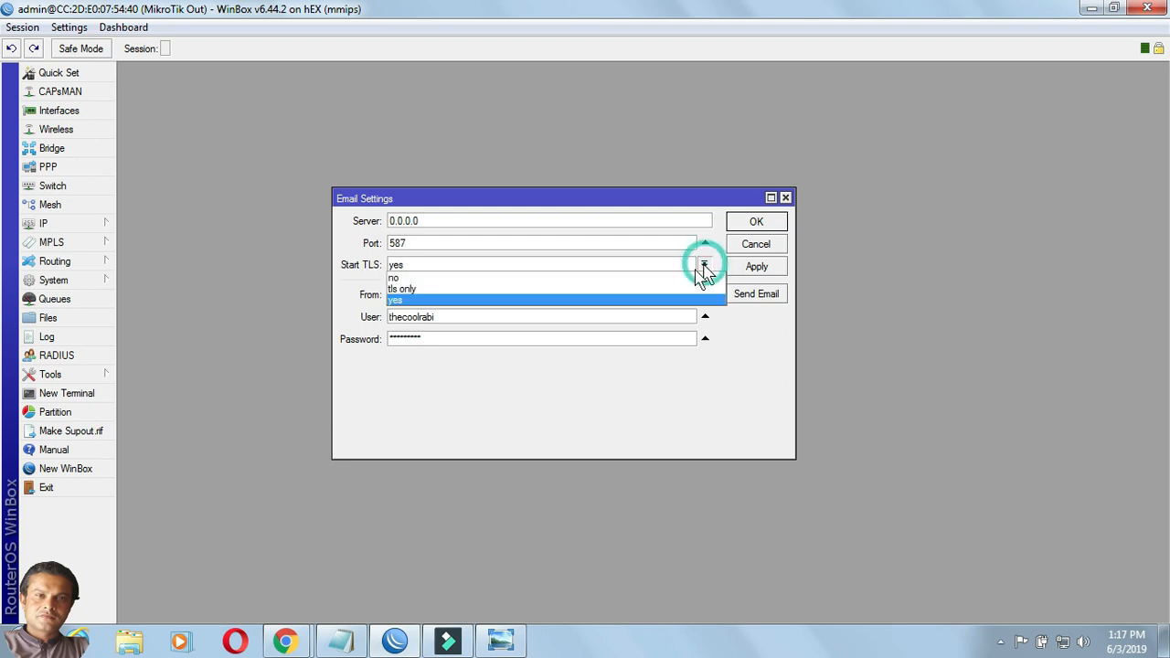
left_click(570, 302)
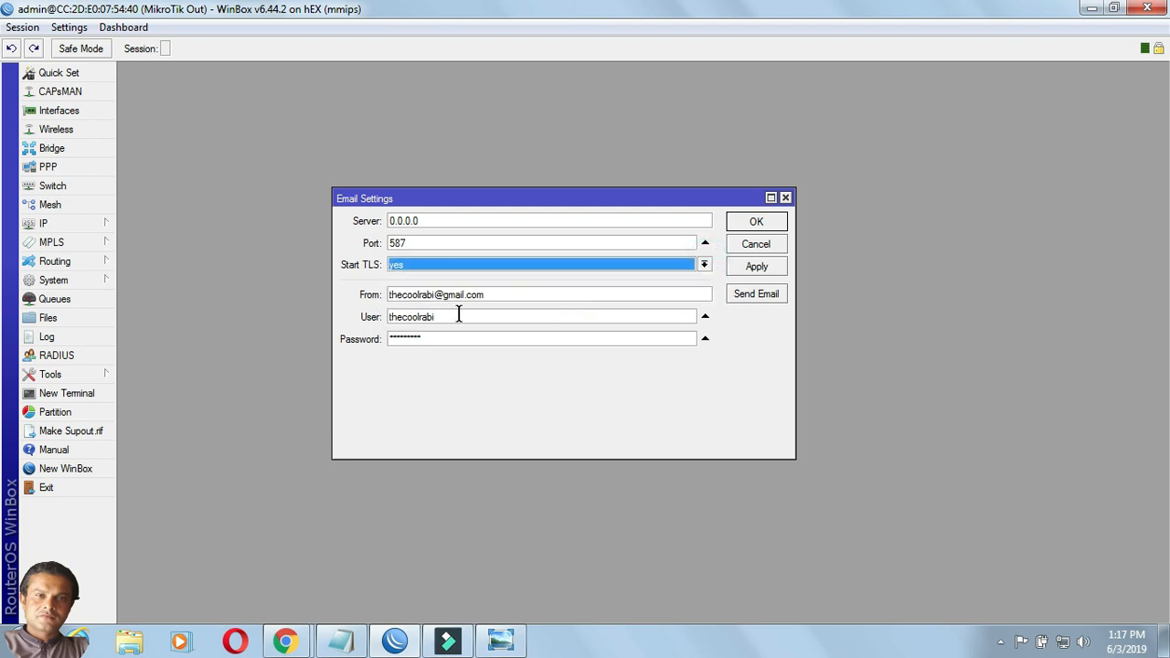
left_click_drag(512, 300, 386, 297)
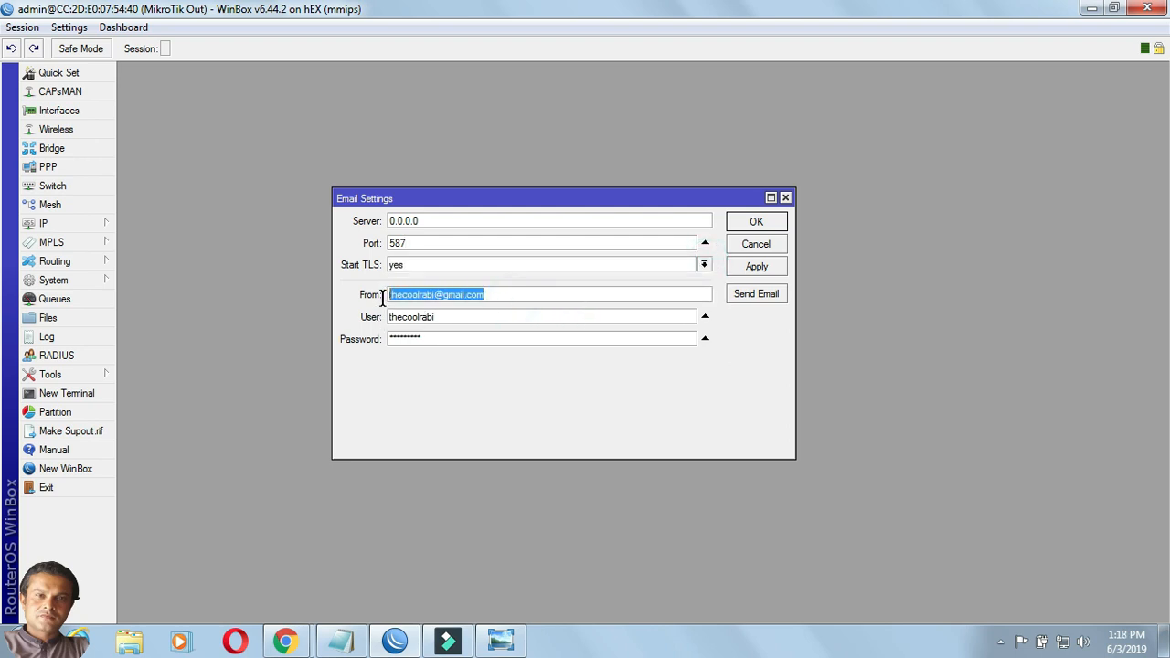
left_click(507, 294)
left_click_drag(452, 319, 385, 318)
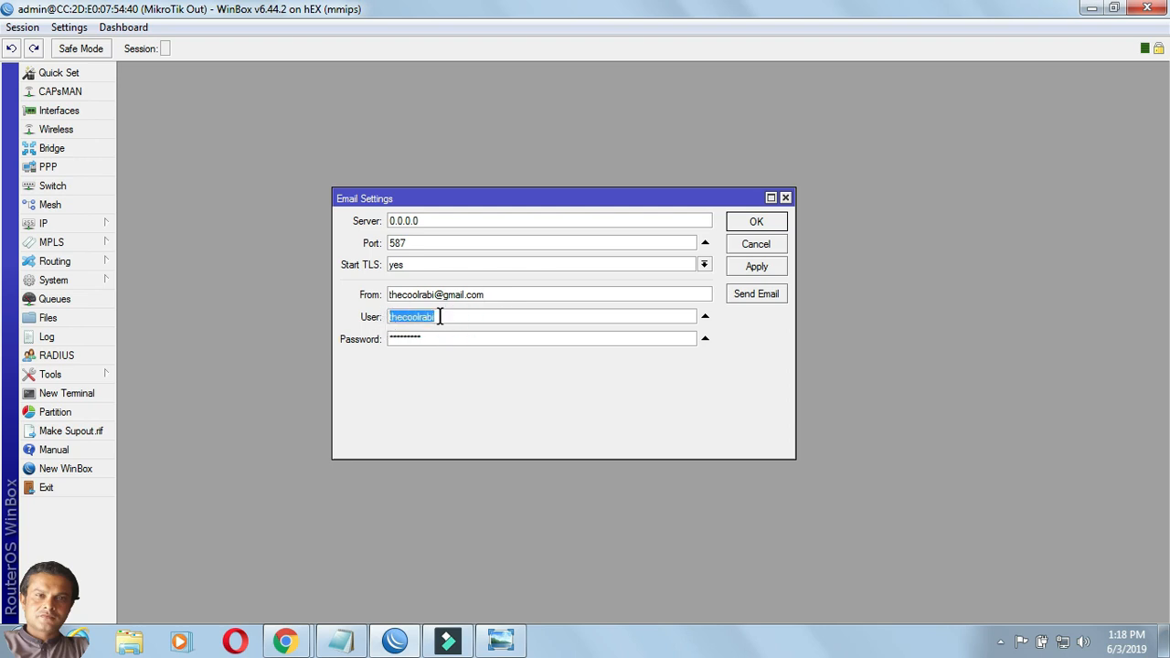
left_click(440, 319)
left_click_drag(437, 342, 392, 345)
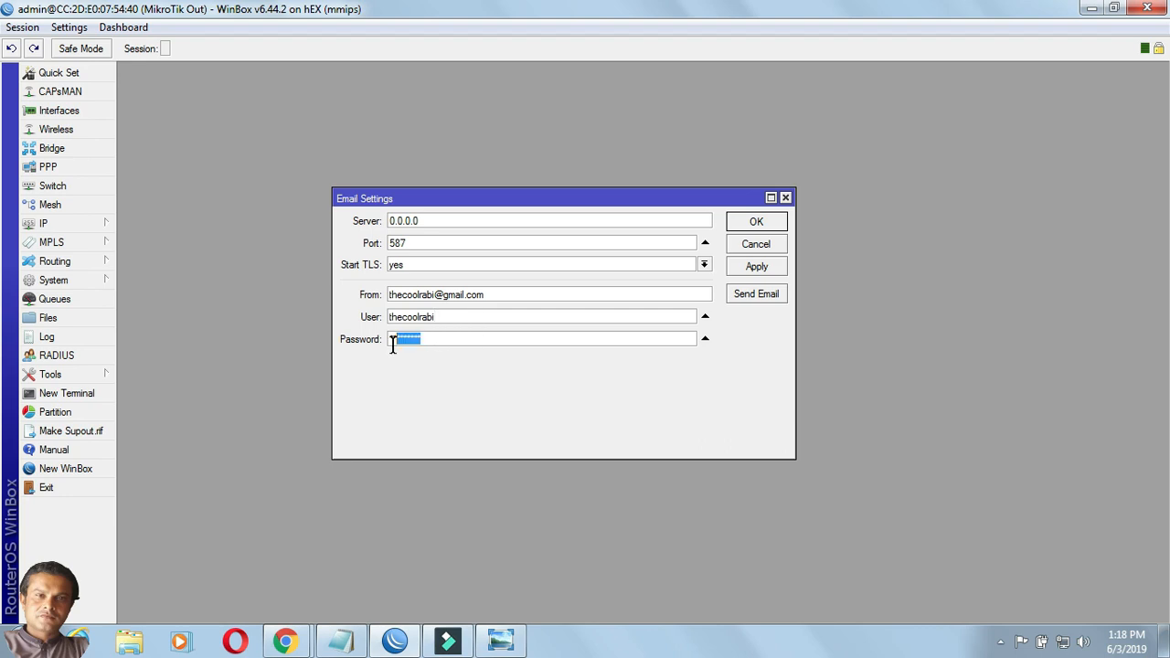
left_click(301, 643)
Confirm less secure app access shows OFF in Chrome, then apply WinBox's Email Settings.
left_click(356, 556)
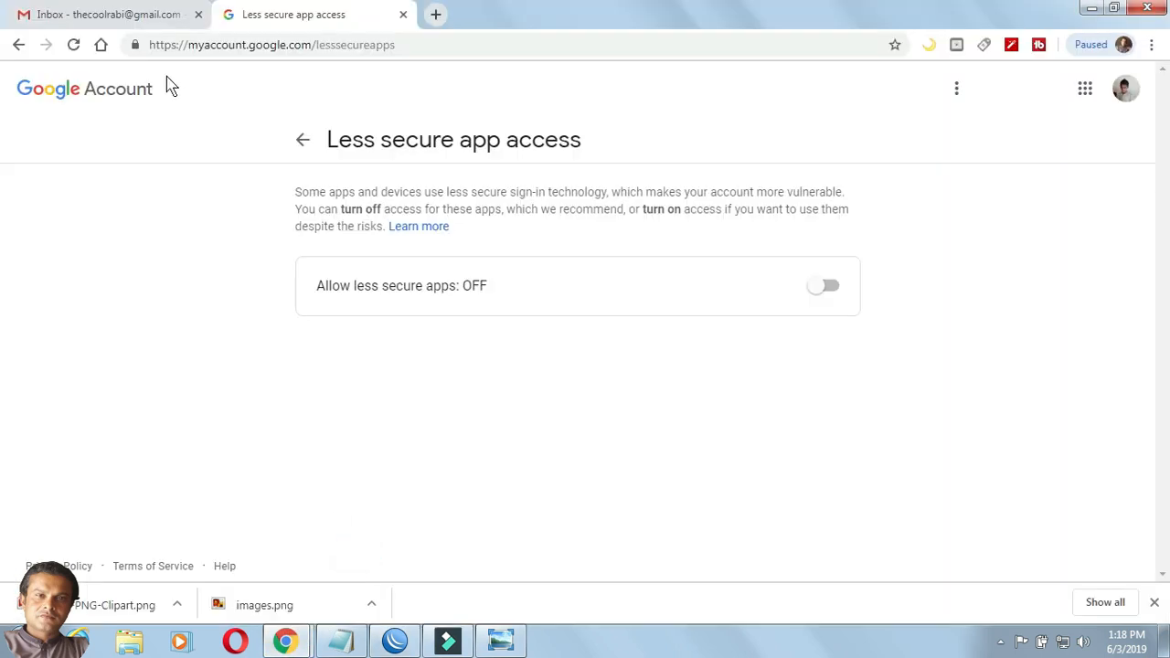
left_click(136, 14)
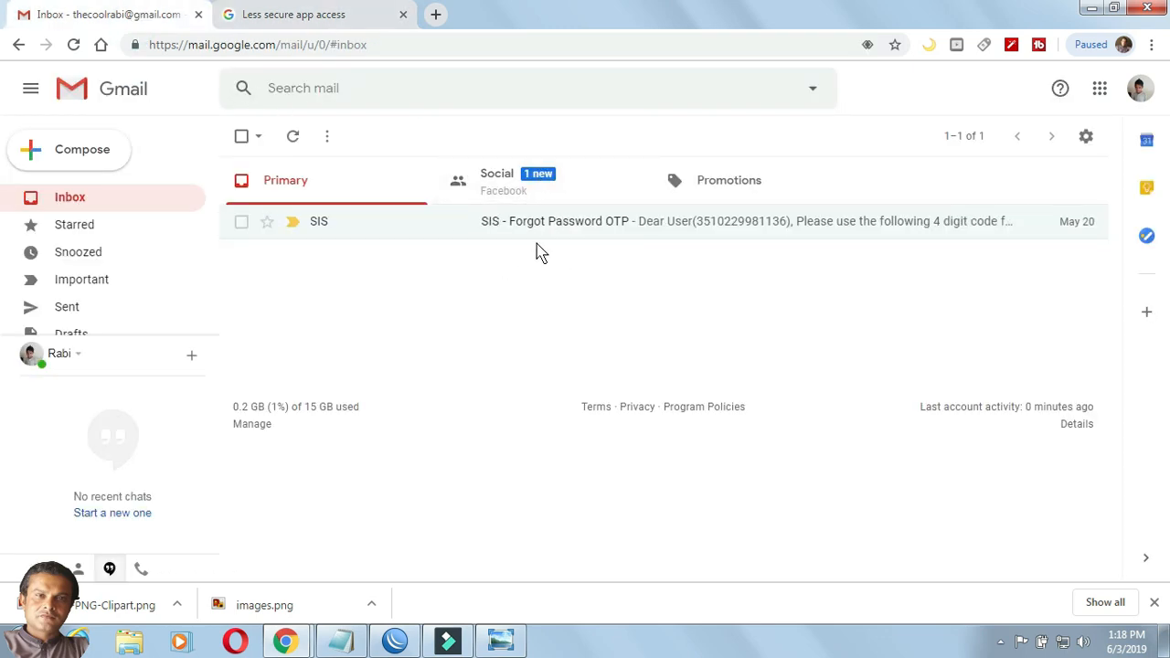
left_click(395, 641)
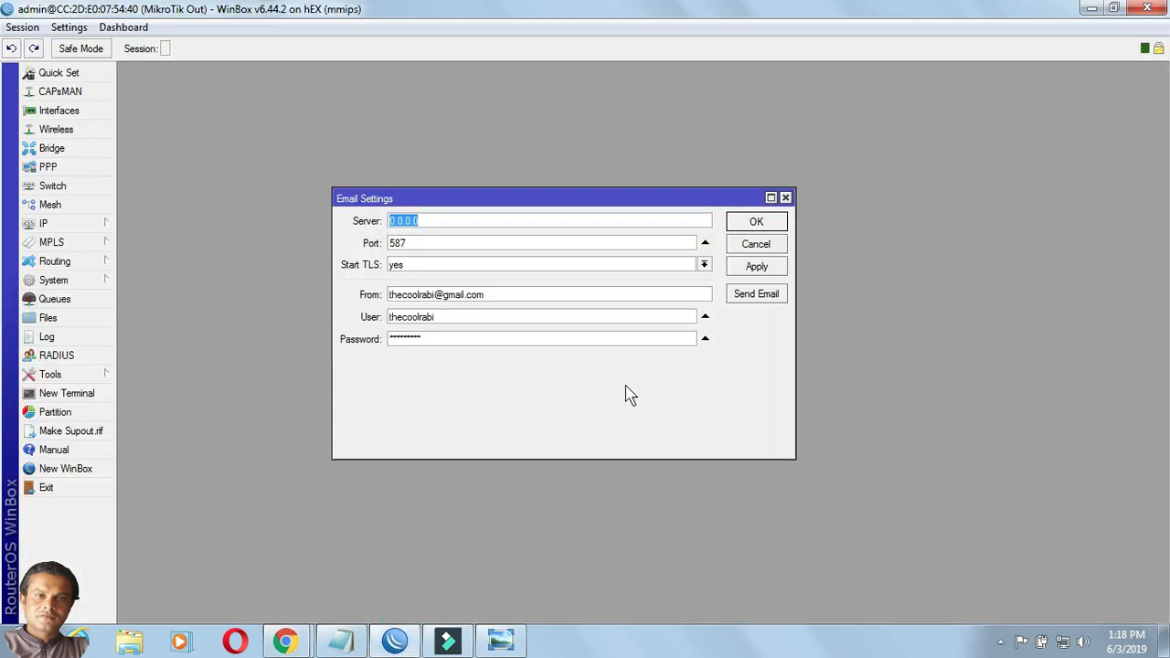
left_click(755, 268)
left_click(352, 641)
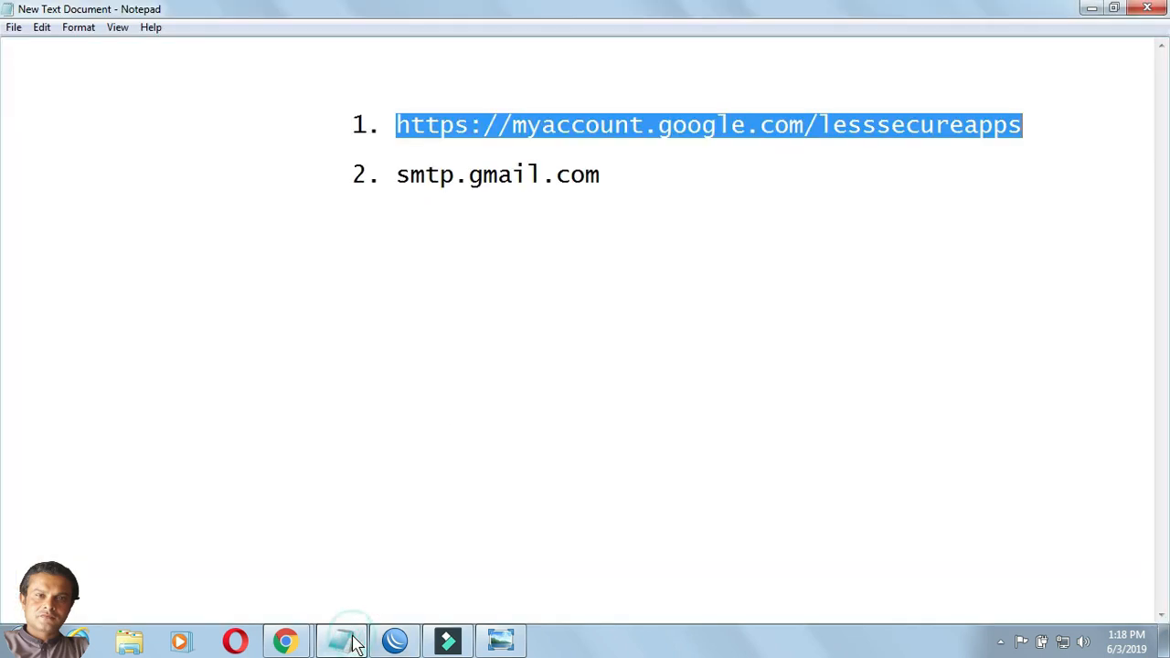
right_click(647, 124)
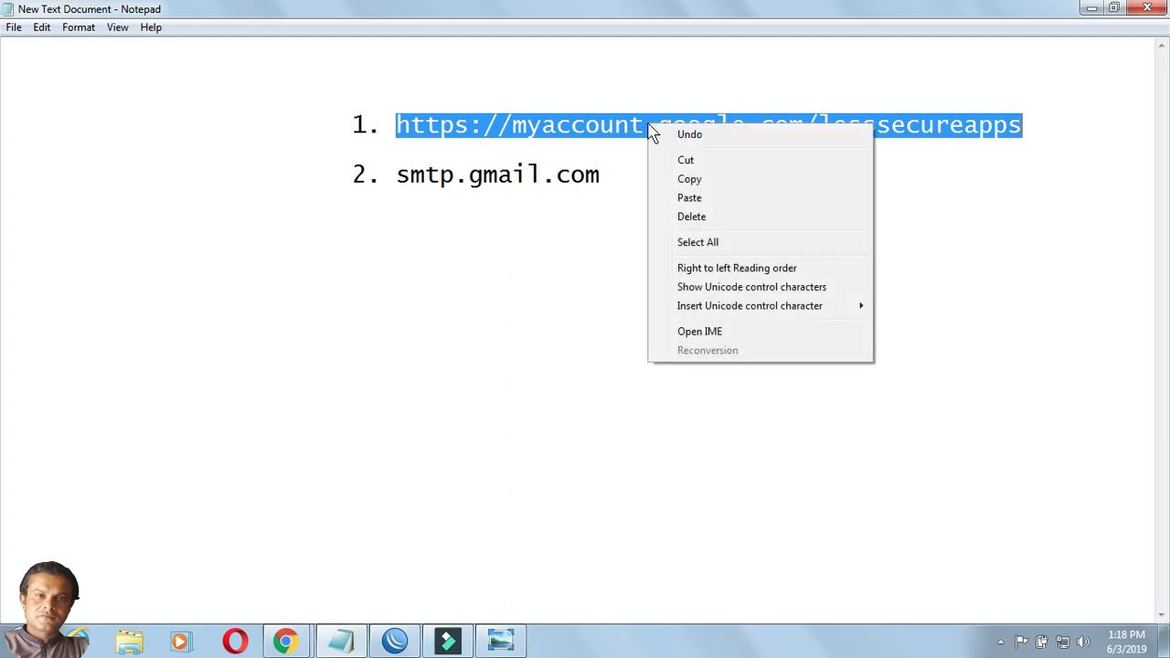
left_click(680, 175)
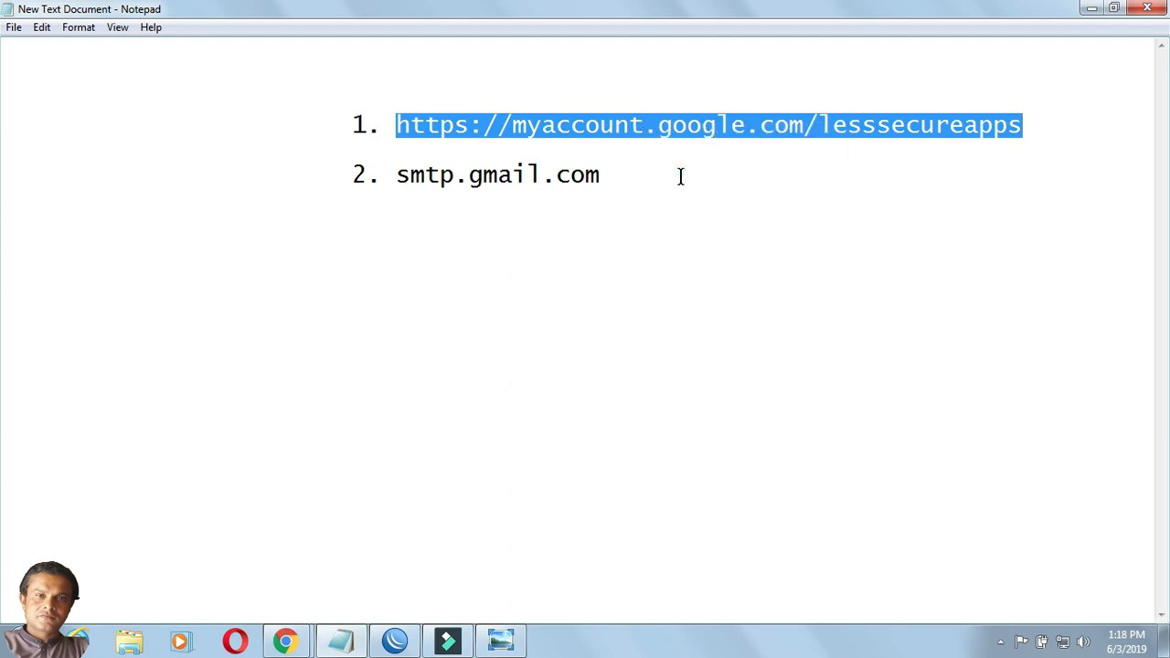
left_click(680, 176)
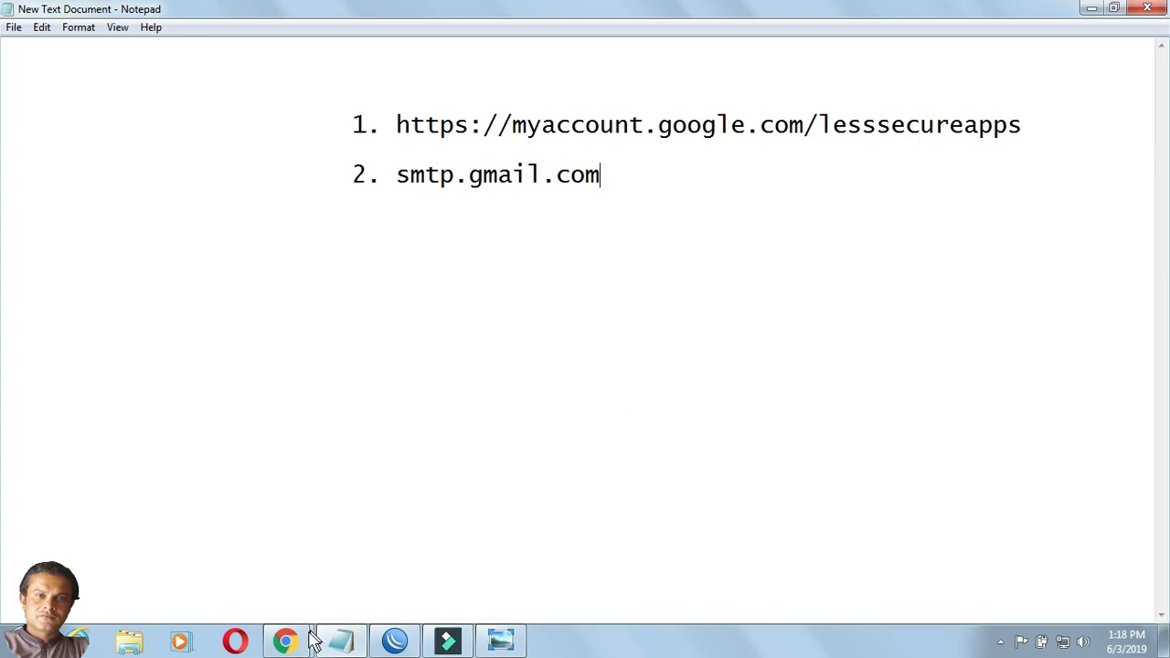
Paste the copied lesssecureapps address into Chrome and load the page.
mouse_move(294, 640)
left_click(379, 514)
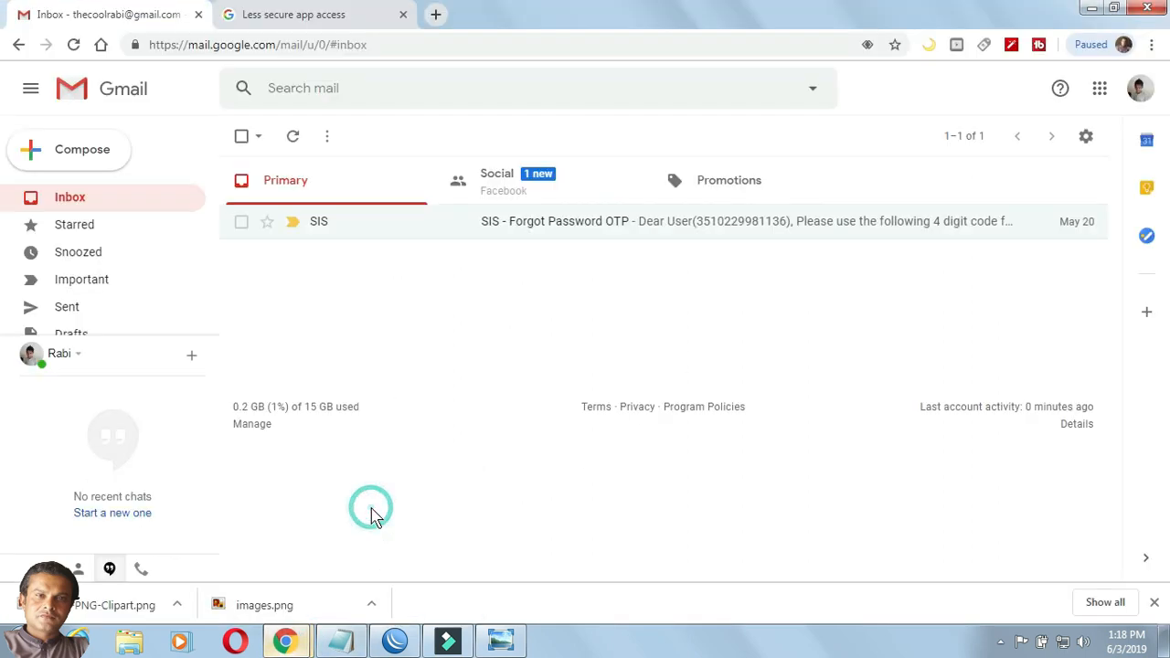
left_click(332, 16)
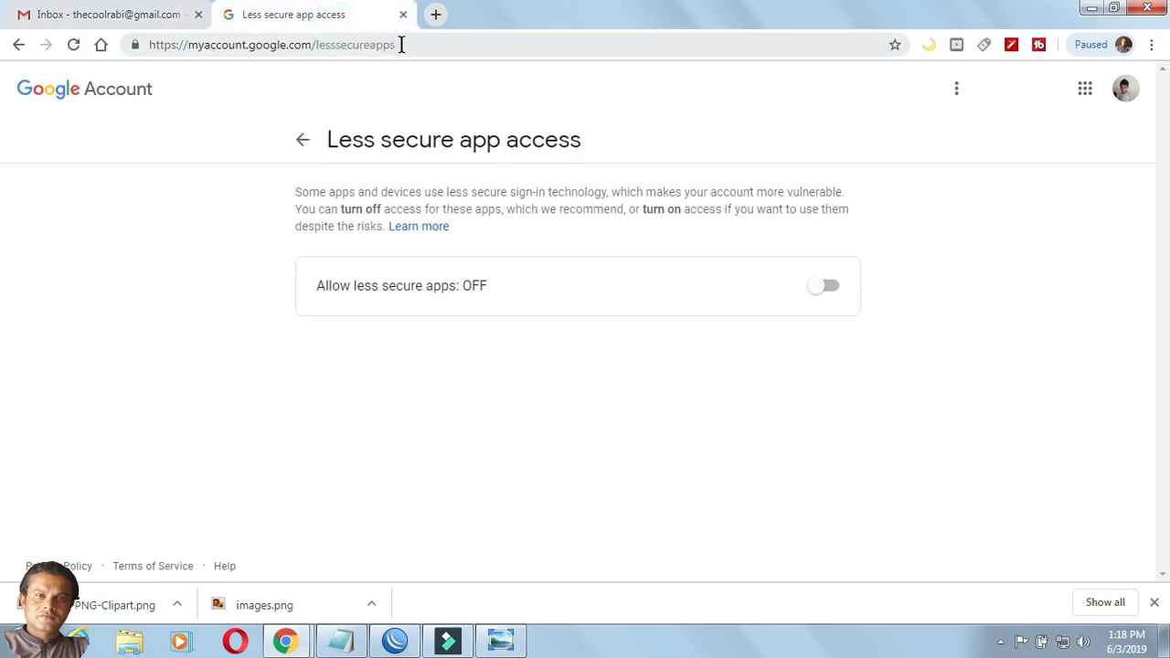
right_click(384, 47)
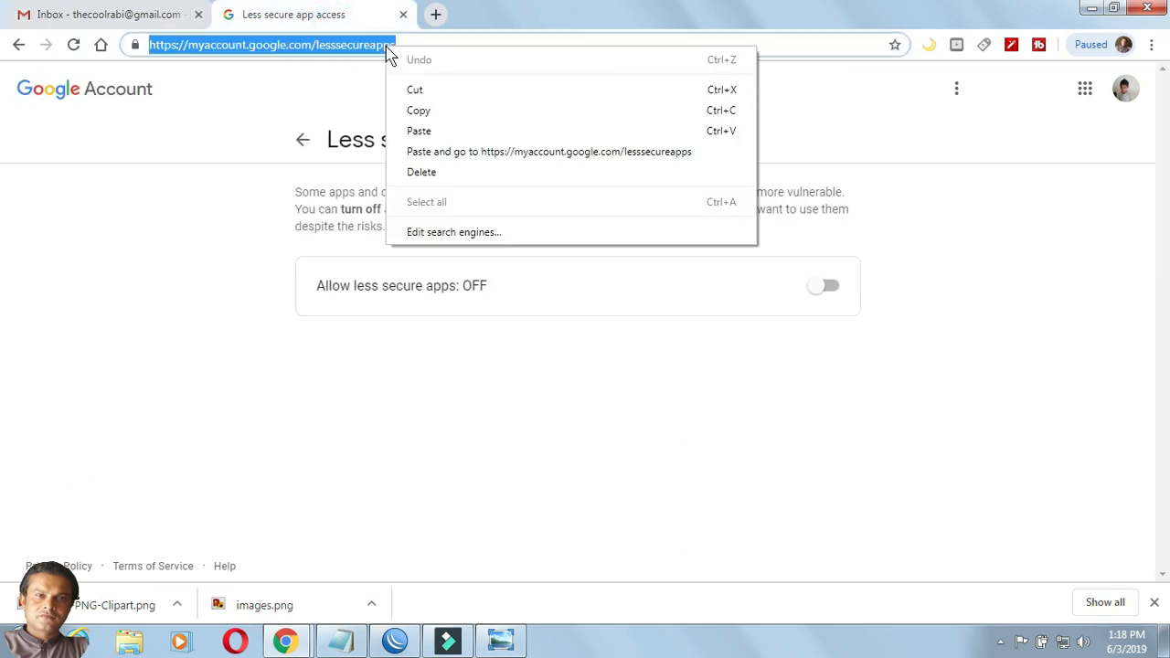
left_click(416, 128)
key("Return")
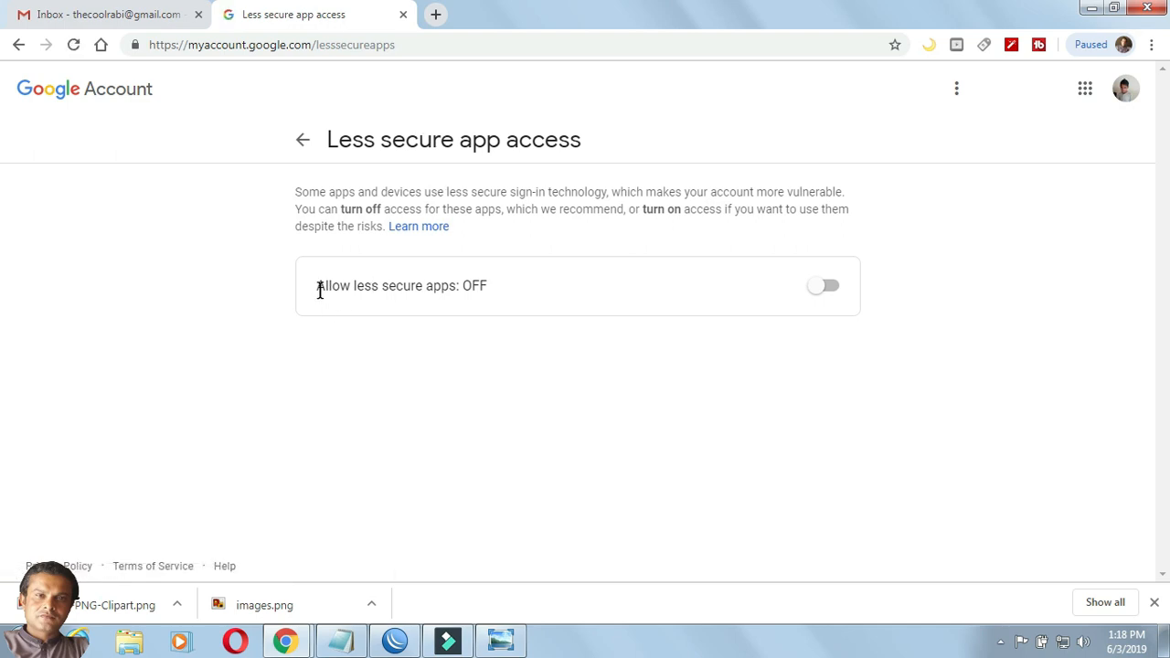
Switch Allow less secure apps to ON and return to WinBox.
left_click_drag(318, 289, 517, 336)
left_click(517, 336)
left_click(825, 290)
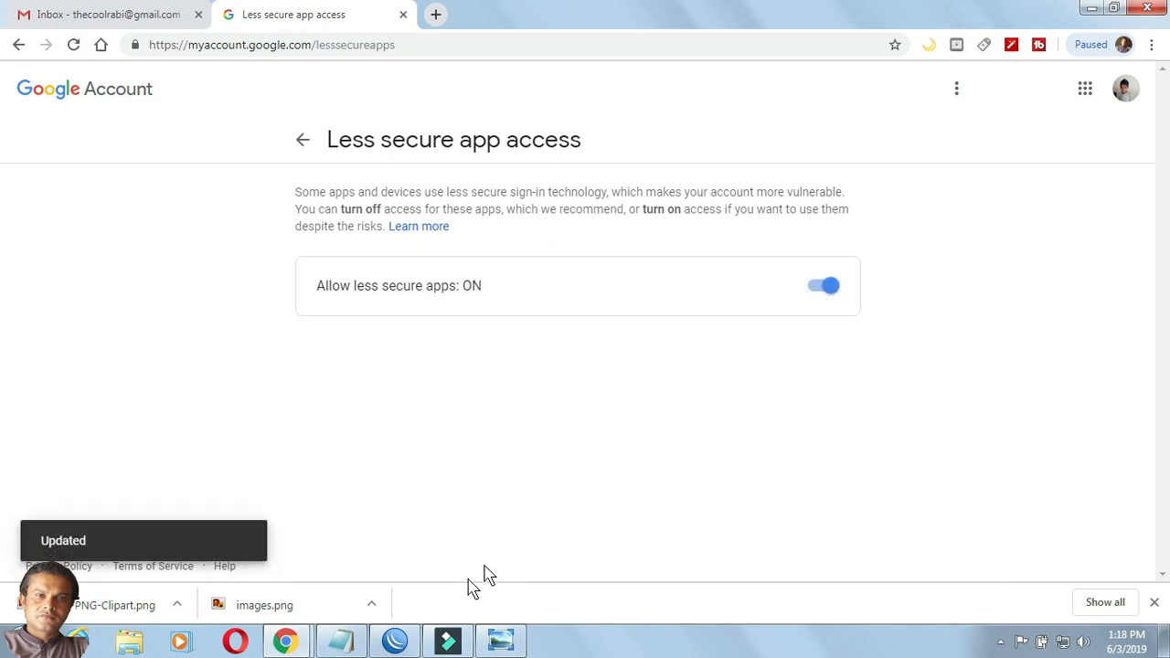
left_click(395, 644)
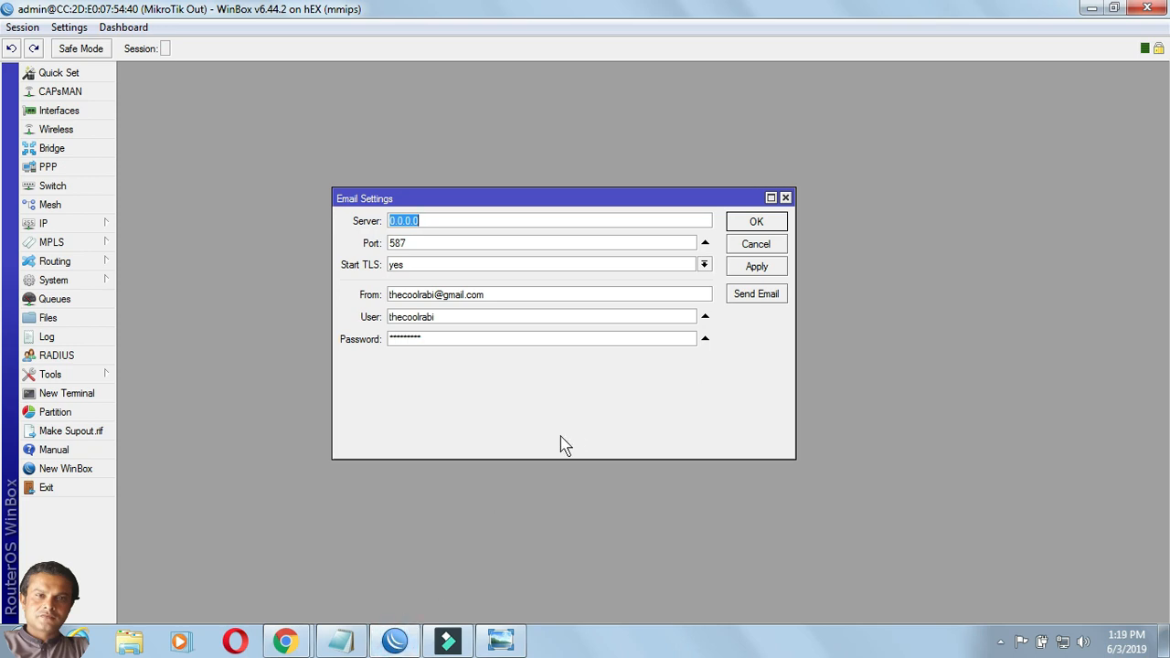
Apply the email settings and open the Send Email test form.
left_click(764, 267)
left_click(759, 297)
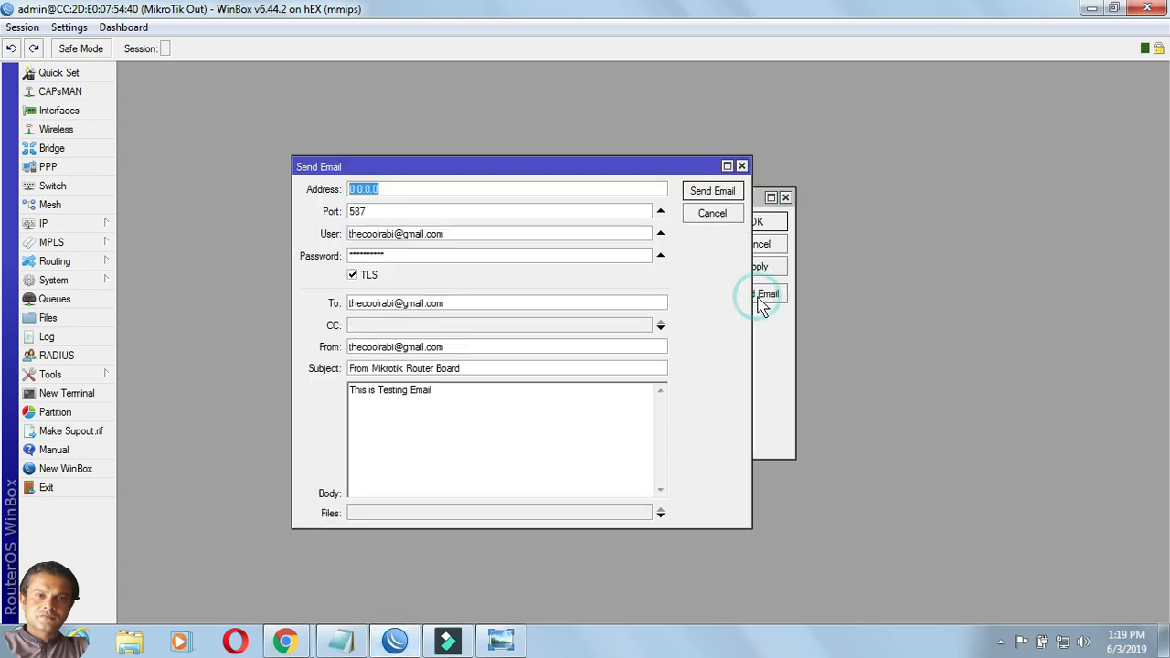
left_click_drag(602, 169, 568, 150)
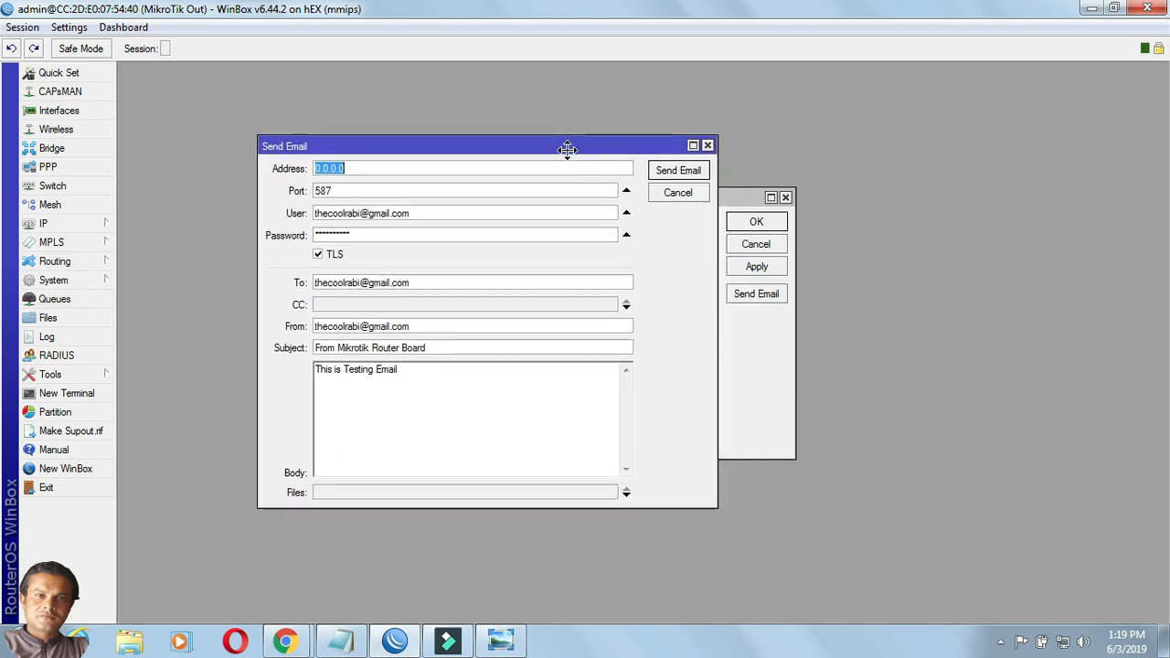
Review the test email: port 587, TLS on, subject 'From Mikrotik Router Board', body 'This is Testing Email'.
double_click(337, 192)
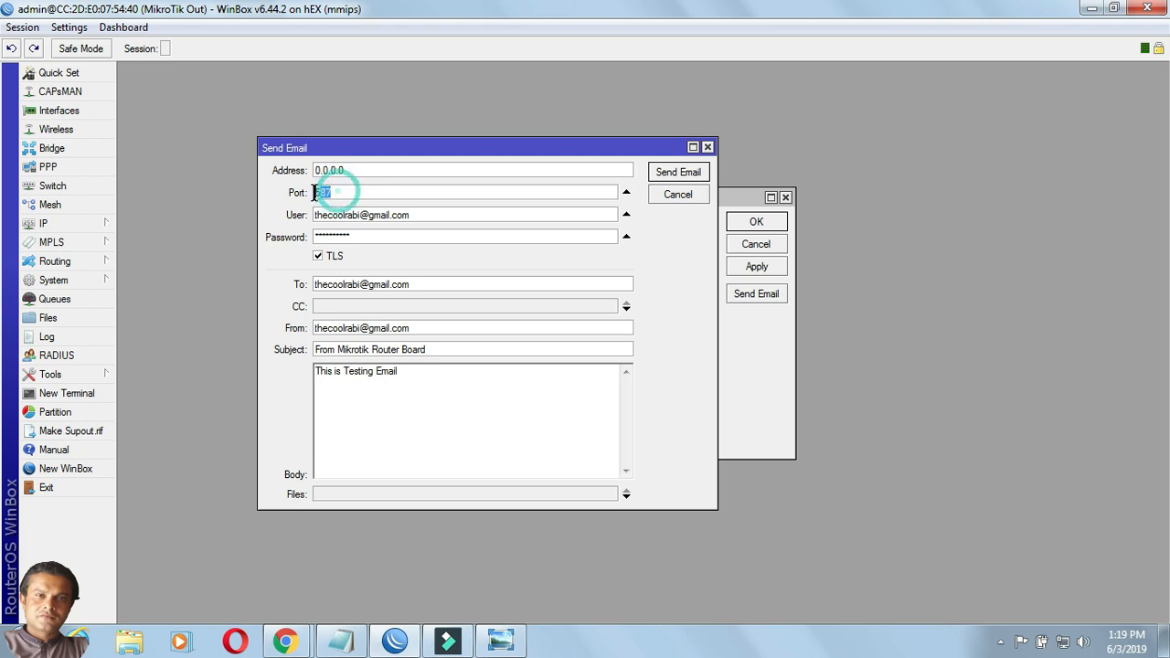
double_click(413, 217)
double_click(365, 235)
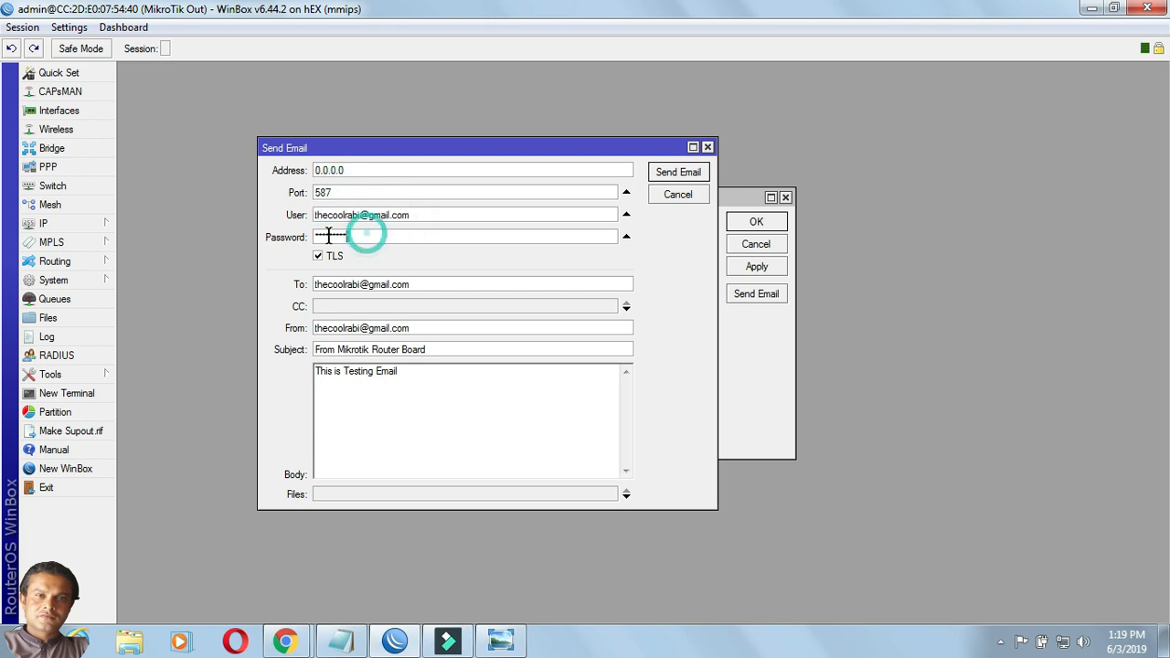
left_click(318, 257)
left_click(318, 258)
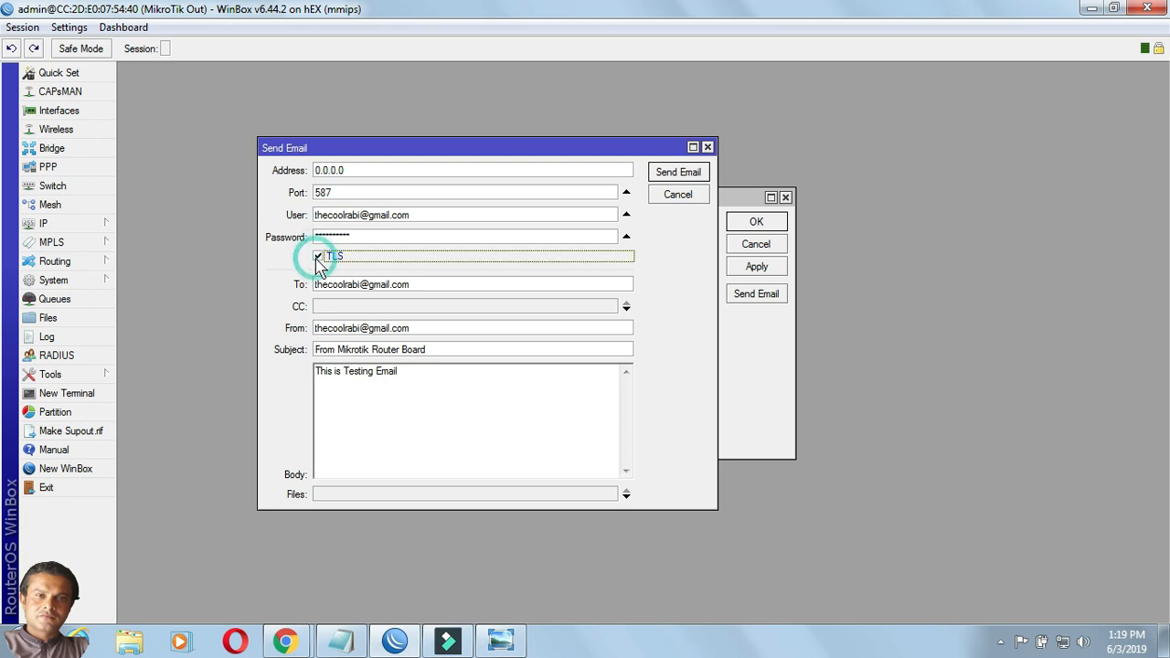
double_click(450, 285)
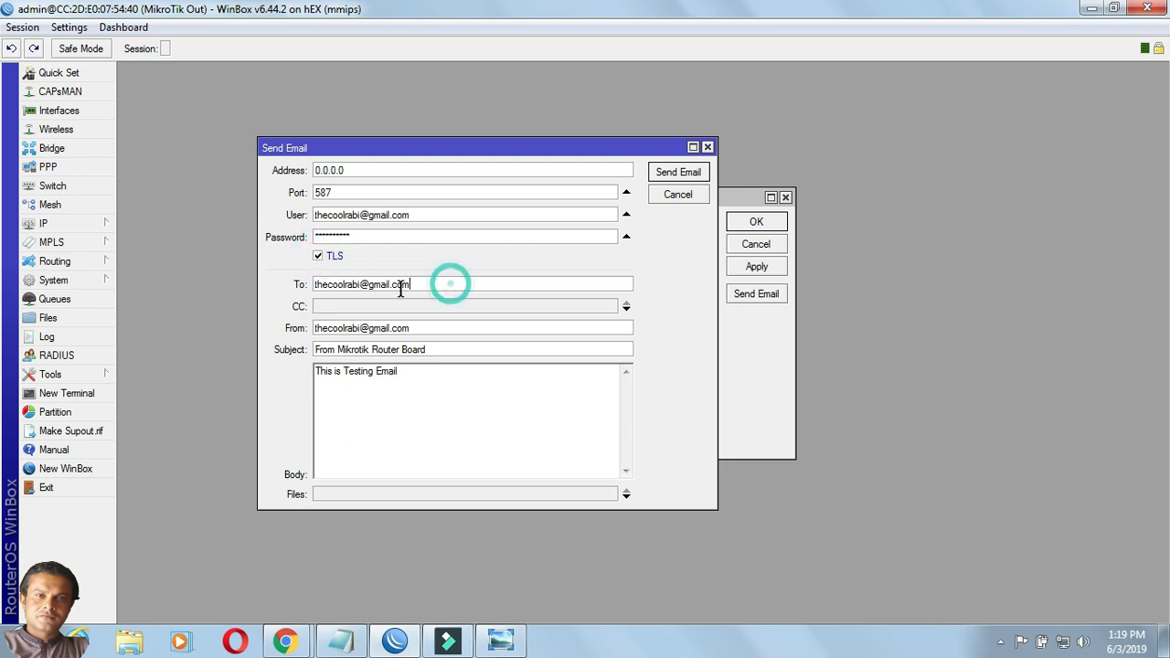
double_click(430, 329)
left_click_drag(435, 352, 309, 362)
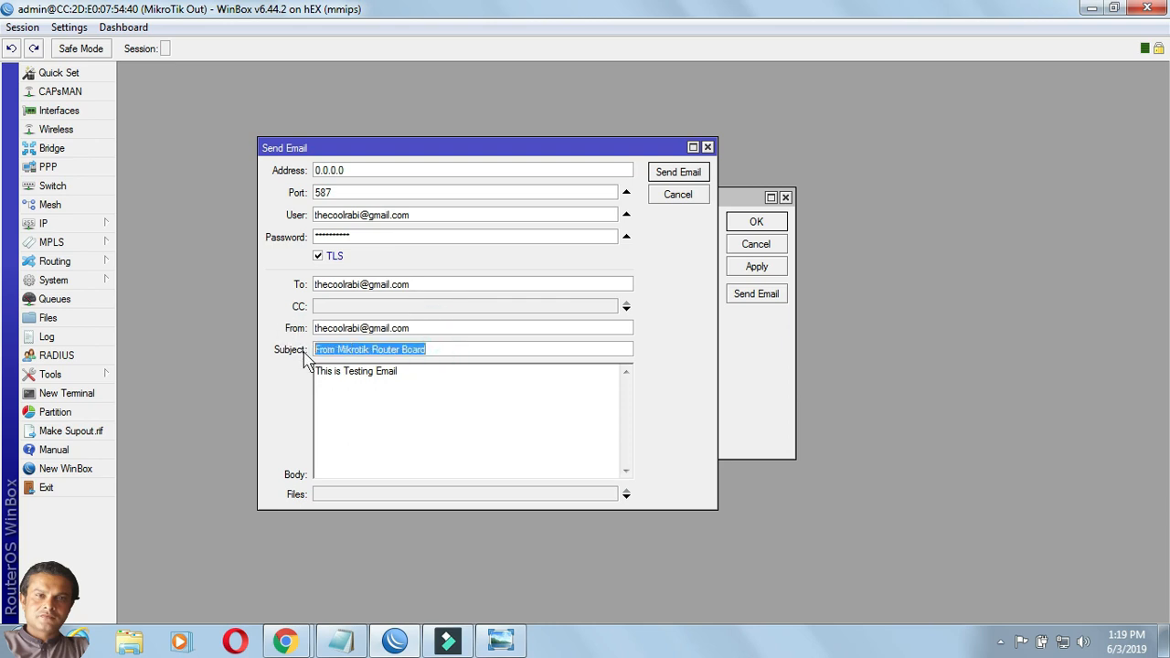
left_click(426, 375)
left_click_drag(426, 378, 319, 386)
left_click(423, 380)
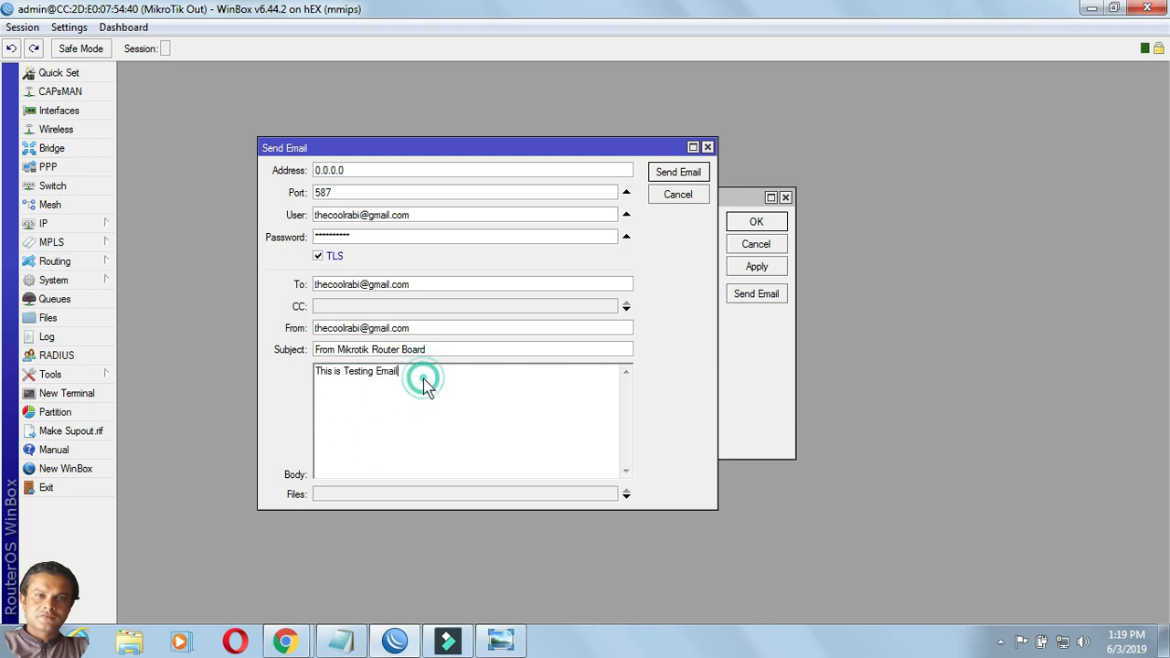
Send the test email, dismiss the resulting server connection error, and go to Notepad.
left_click(664, 178)
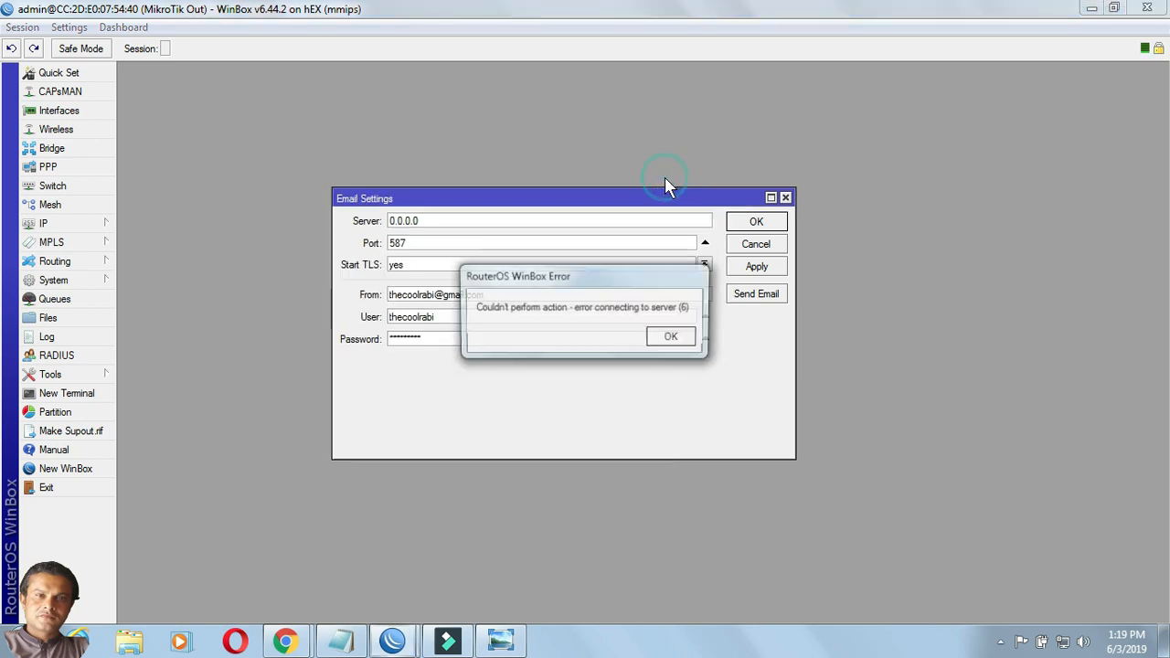
left_click_drag(616, 281, 583, 174)
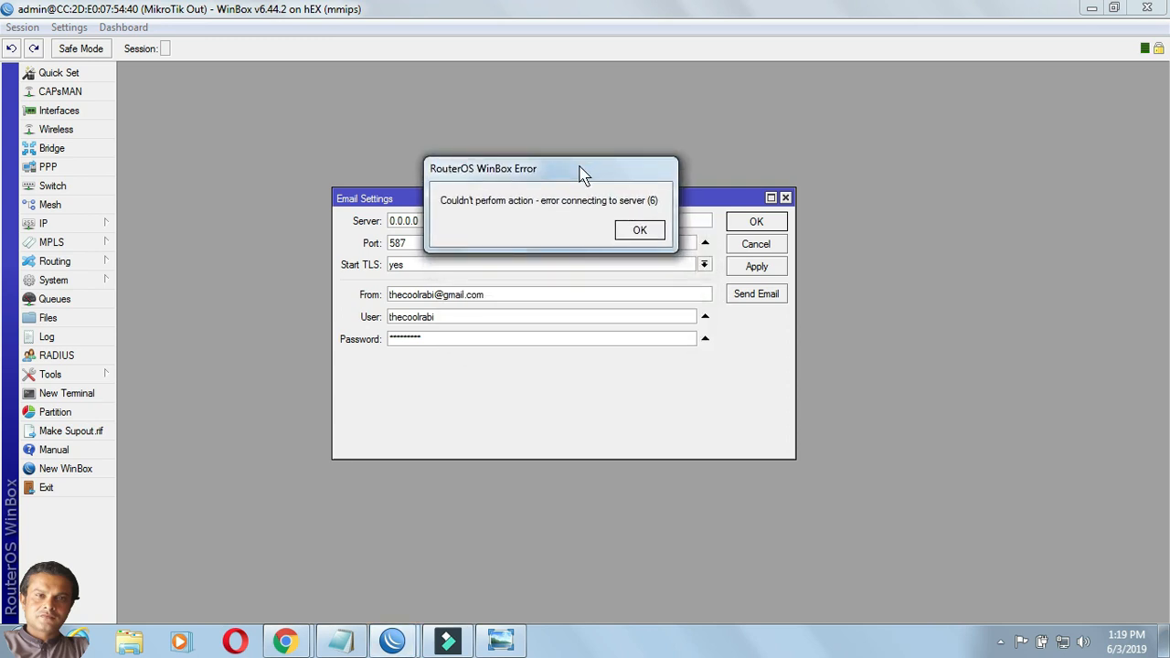
left_click(644, 231)
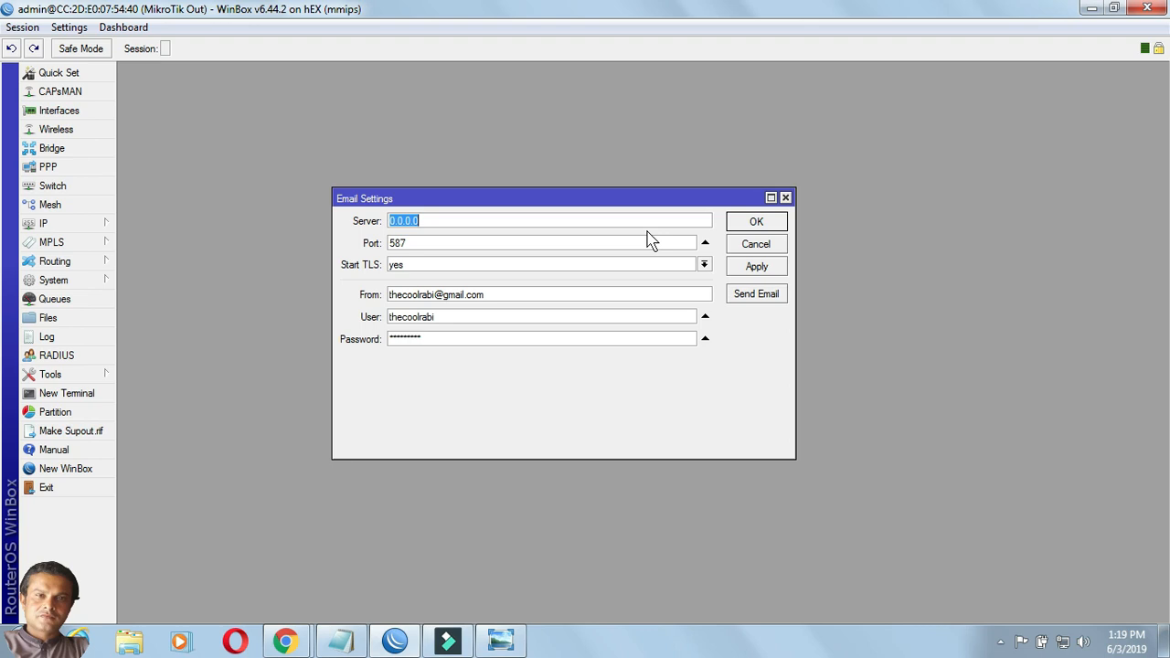
left_click(343, 641)
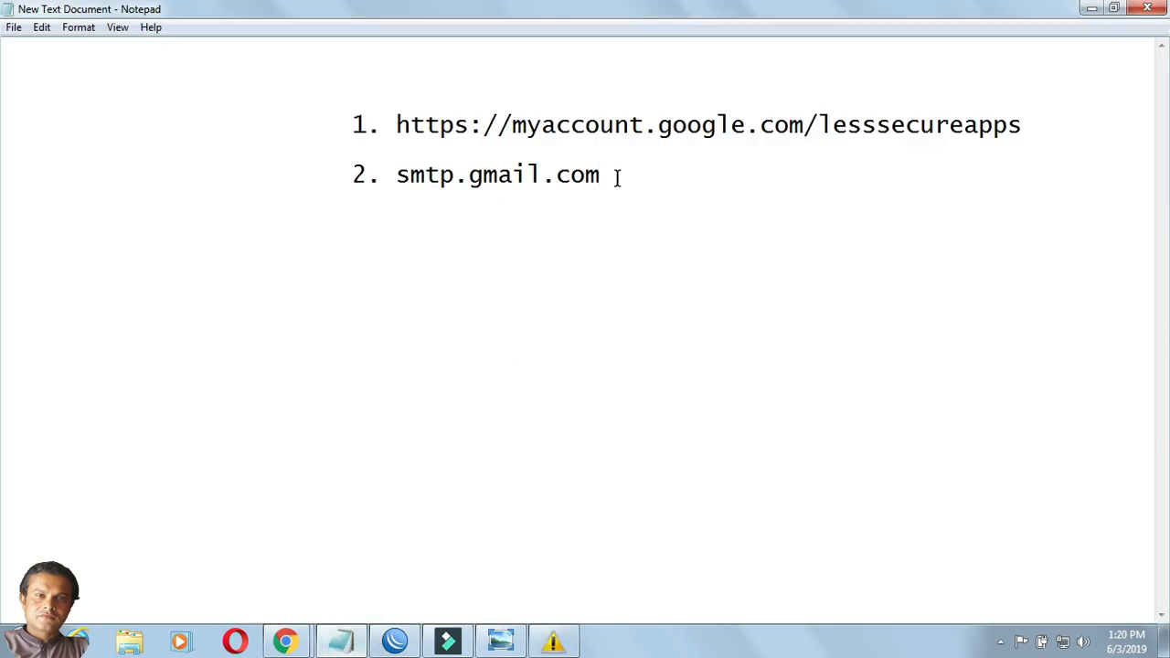
Select smtp.gmail.com in the notes and copy it.
left_click_drag(617, 179, 398, 183)
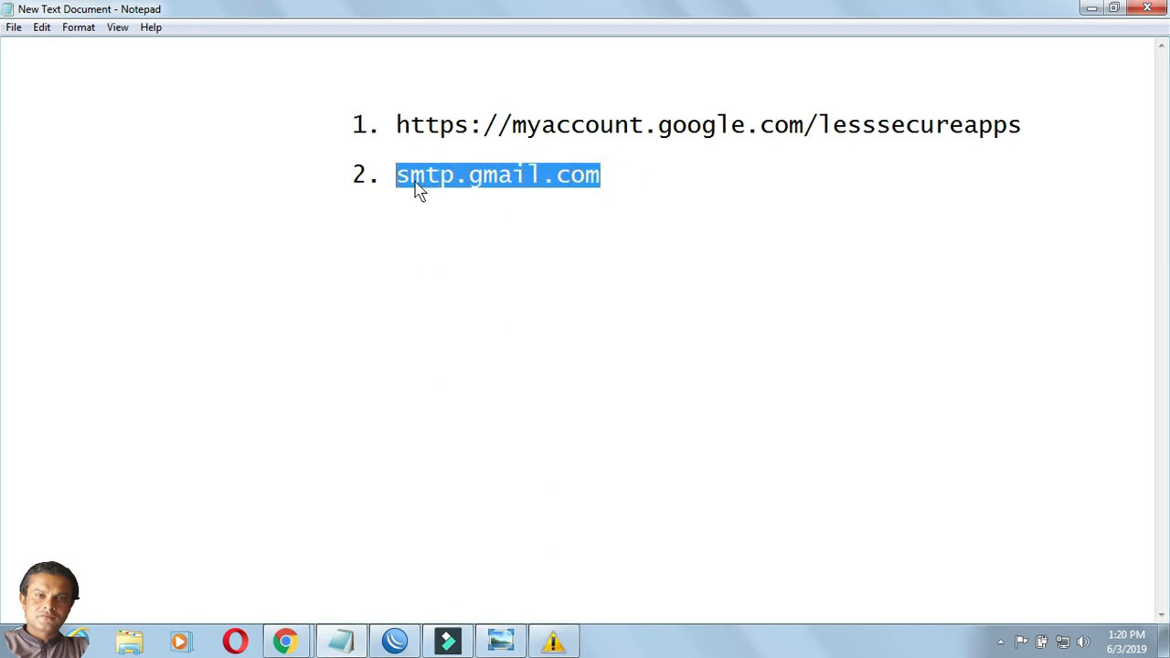
right_click(417, 188)
left_click(435, 236)
Paste smtp.gmail.com as the SMTP server, apply it, and send a test email.
left_click(414, 644)
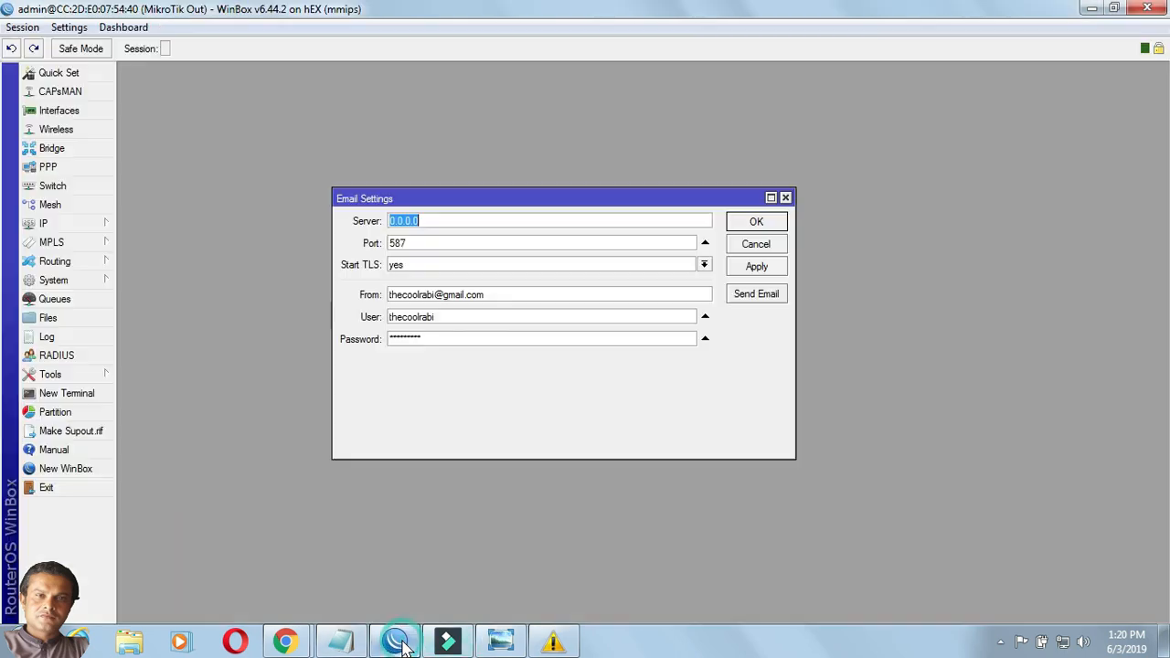
right_click(401, 219)
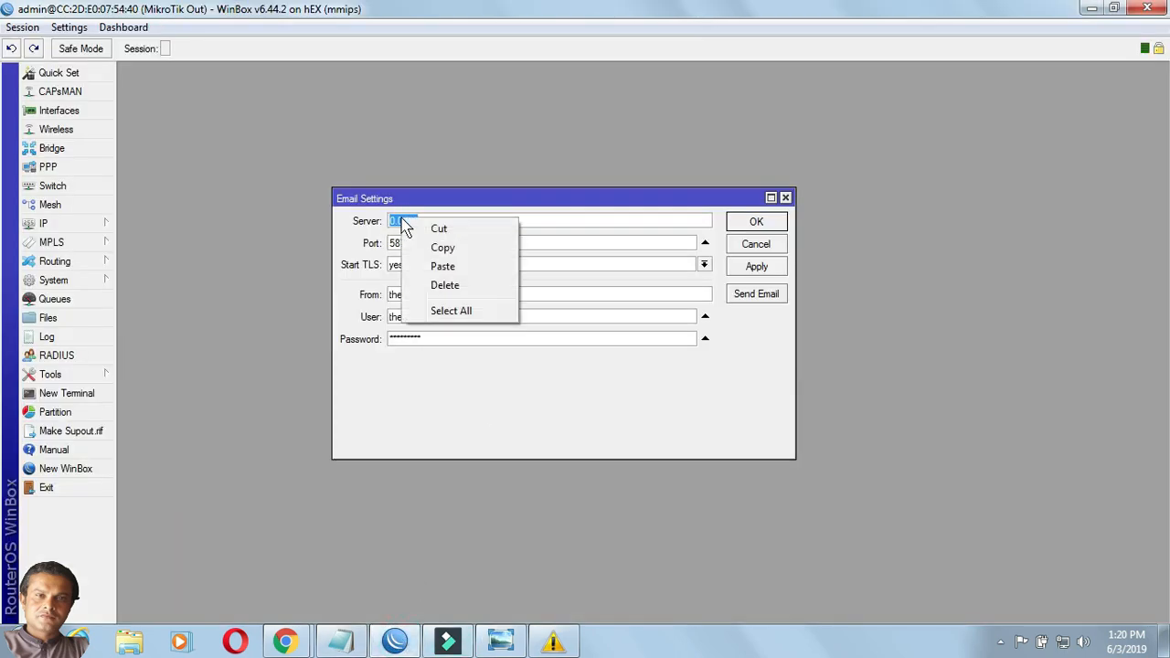
left_click(430, 265)
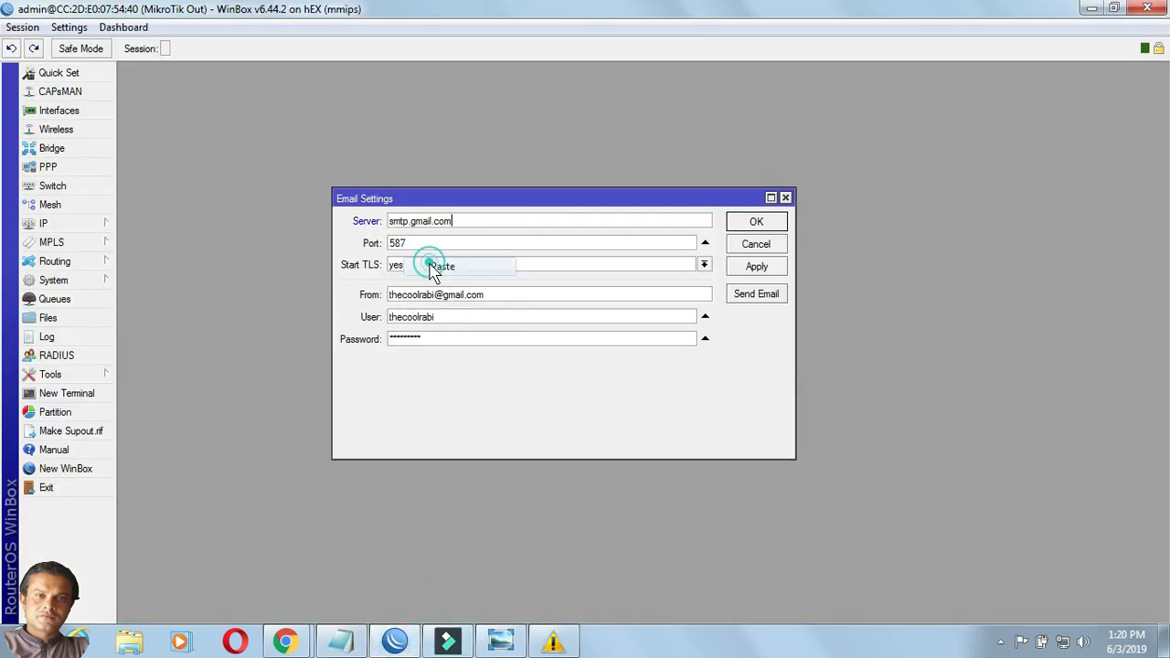
left_click(760, 267)
left_click(761, 293)
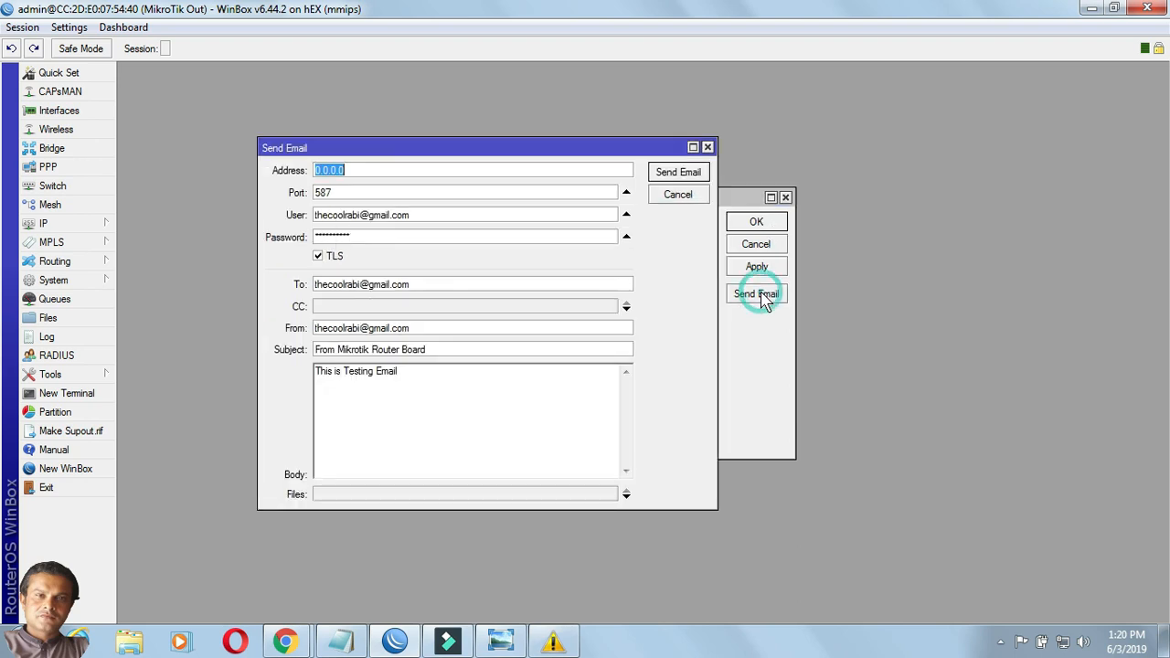
left_click(677, 173)
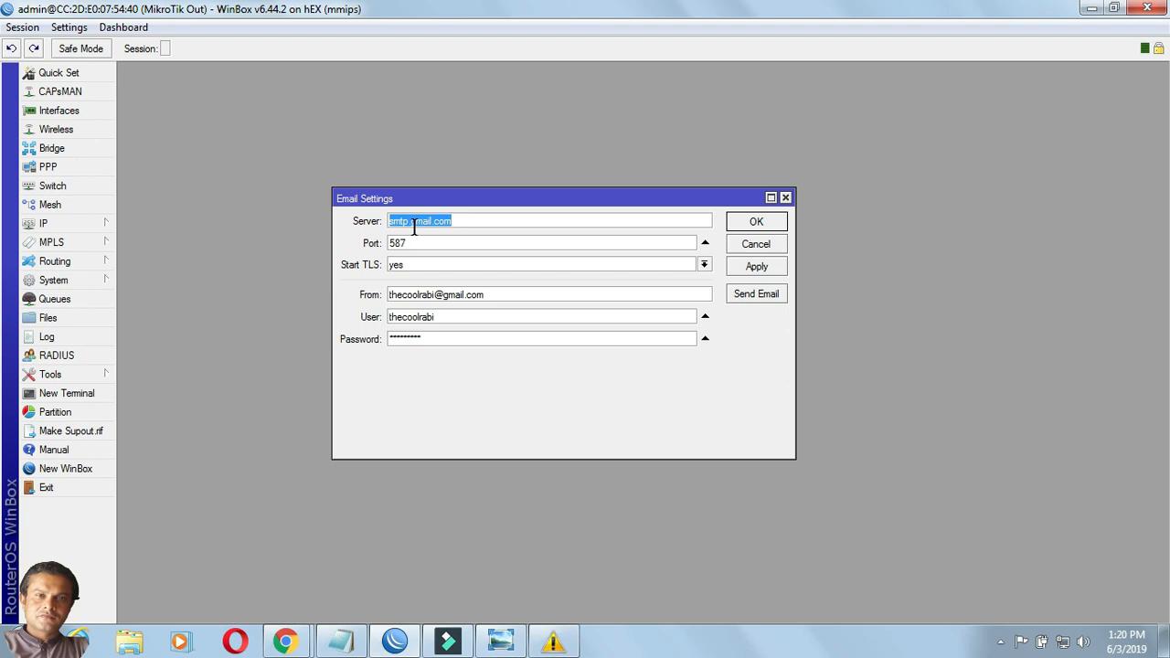
Re-apply the Gmail SMTP settings and resend the test email without an error.
left_click(745, 302)
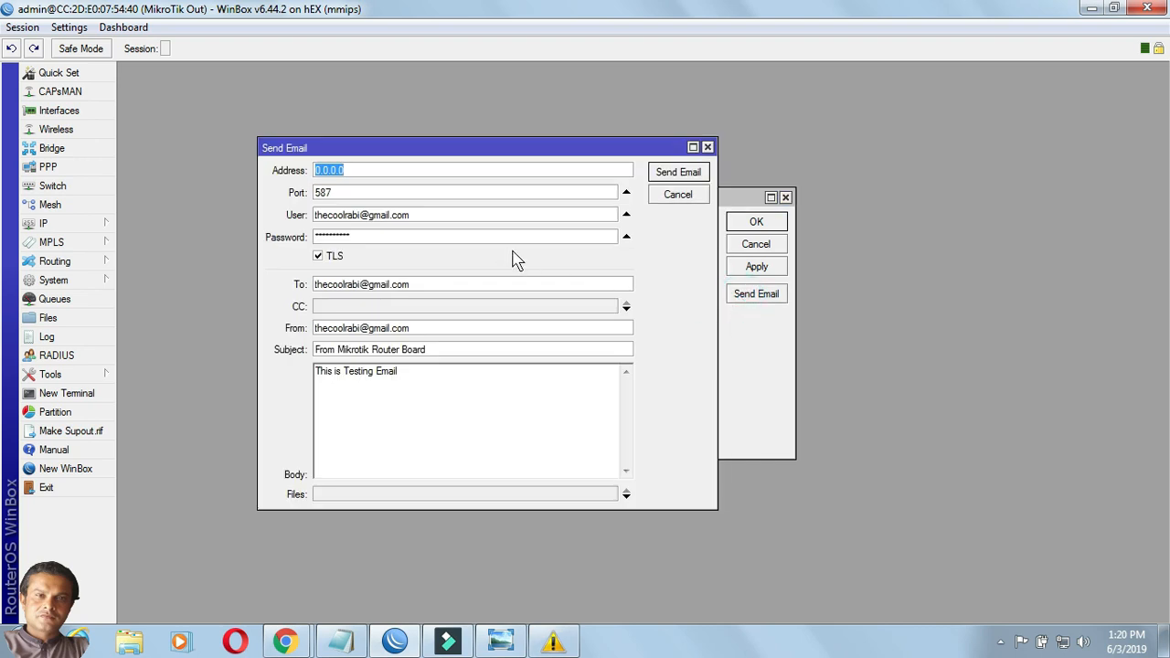
left_click(676, 194)
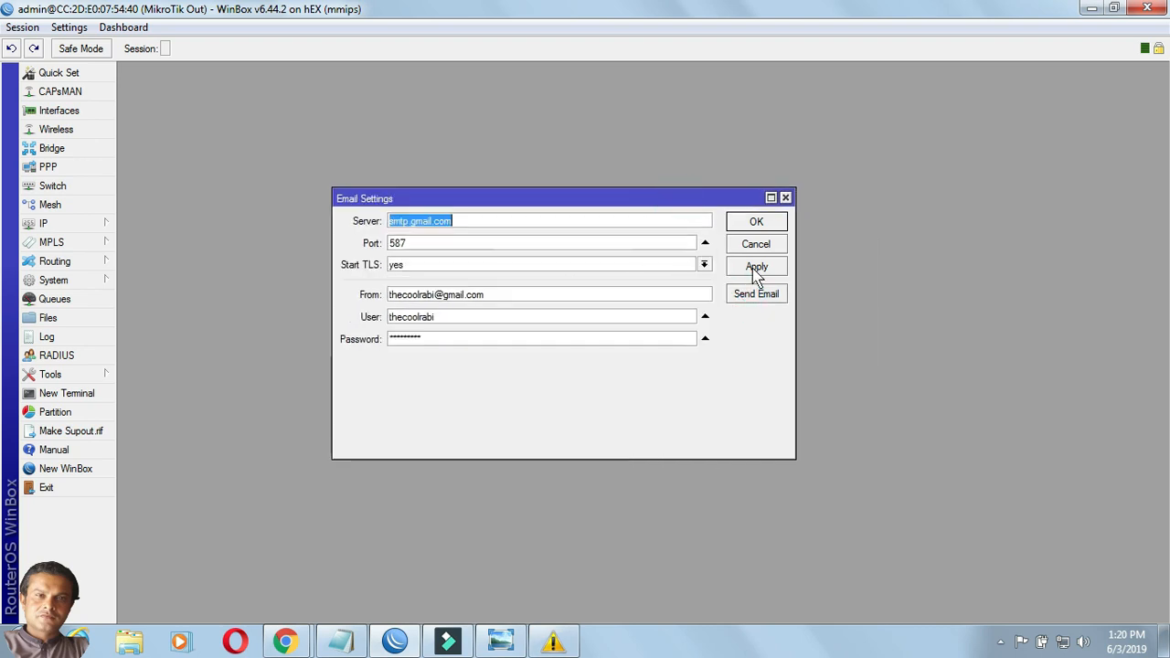
left_click(755, 268)
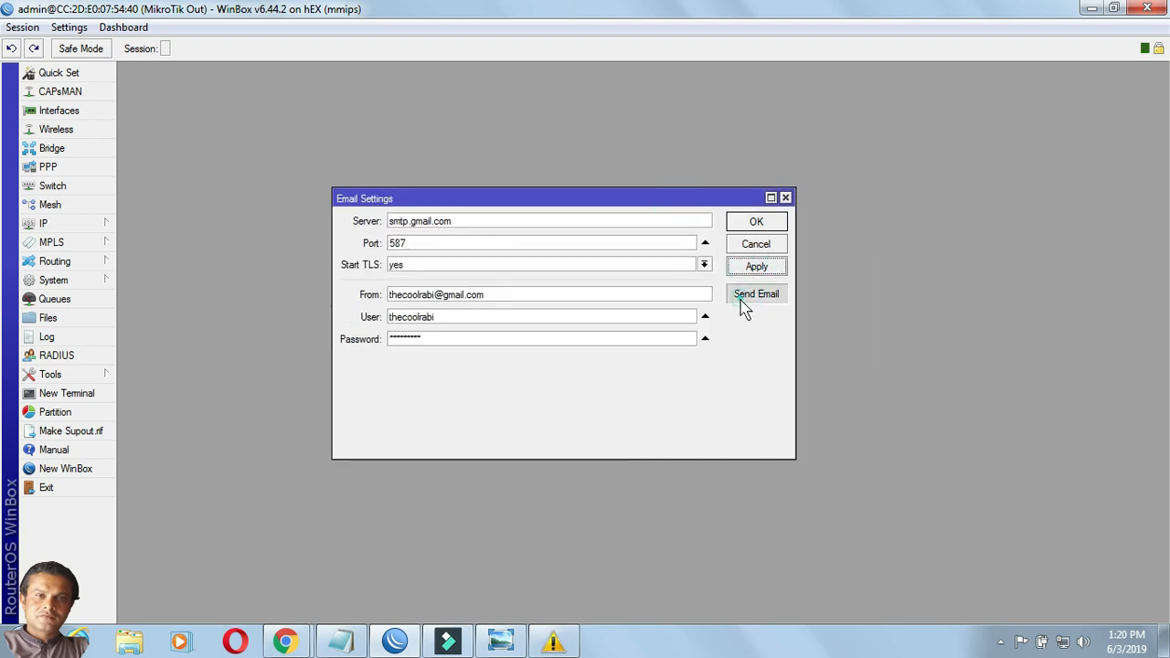
left_click(745, 301)
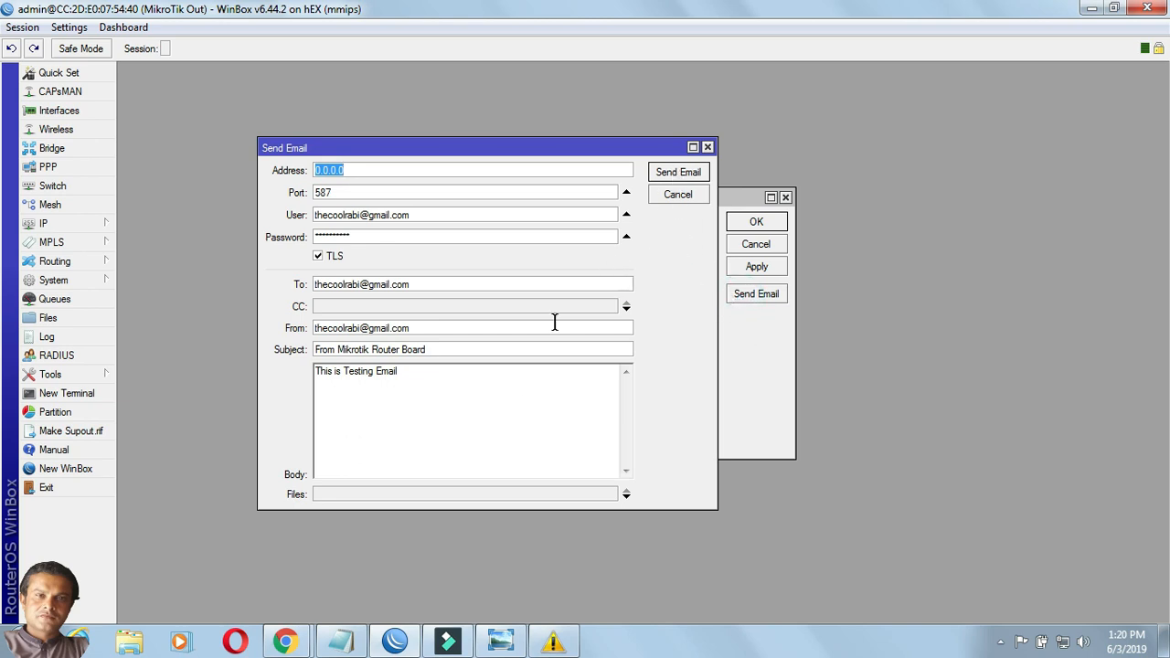
left_click(674, 175)
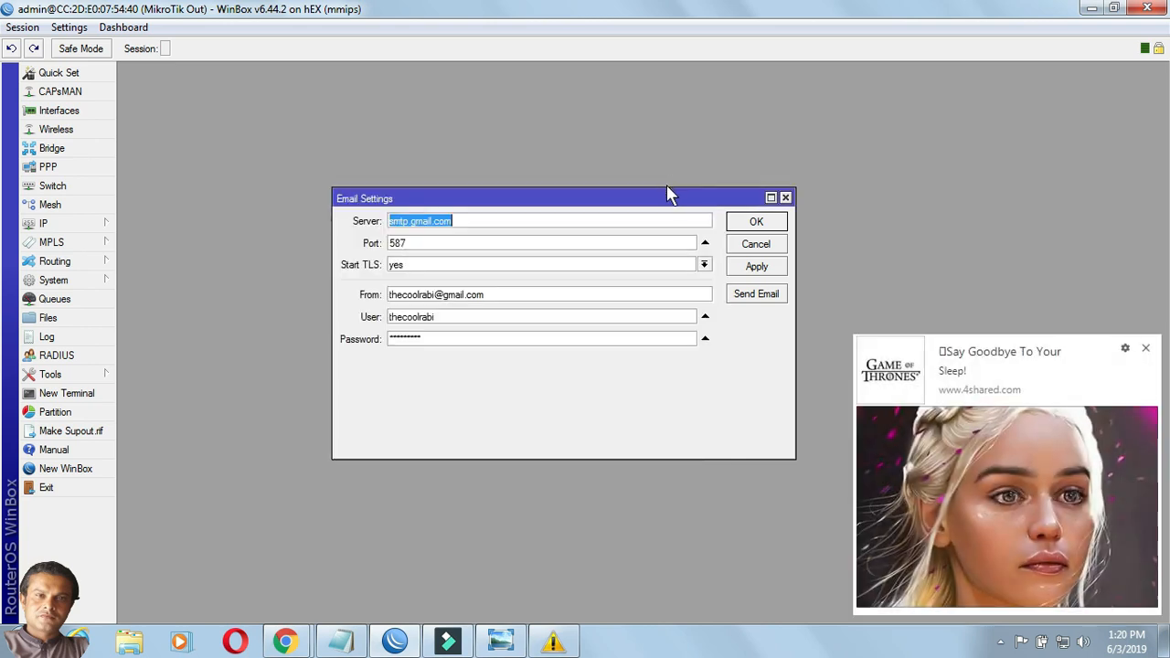
left_click(1145, 349)
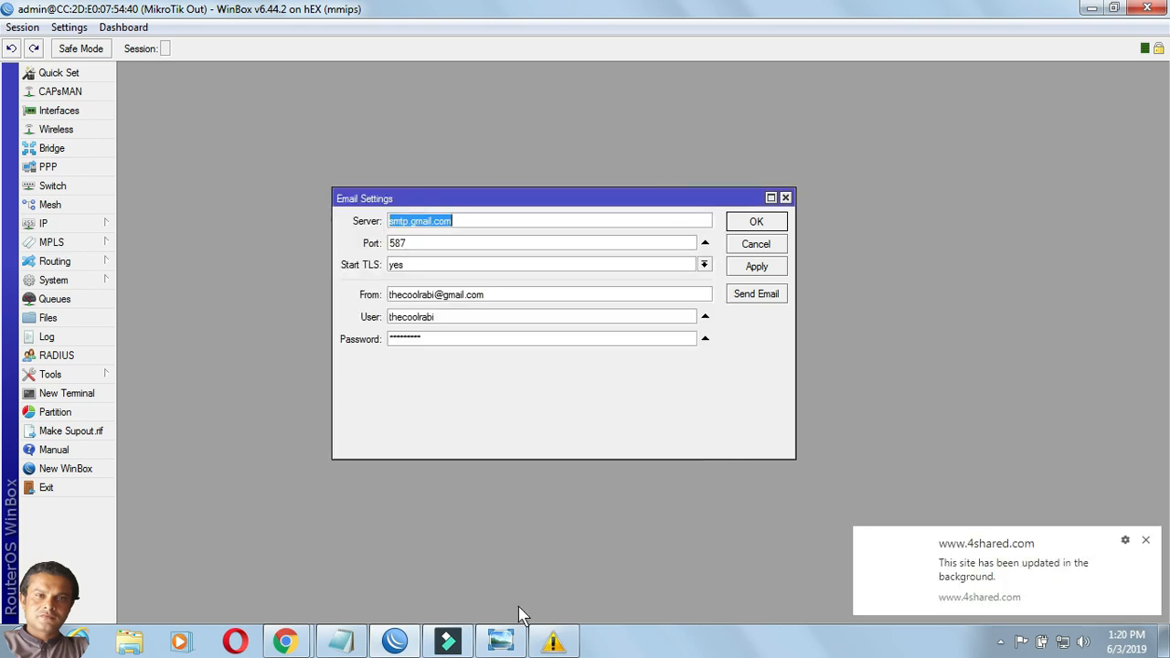
Bring Chrome forward and switch to the Gmail inbox to see the test emails.
mouse_move(295, 654)
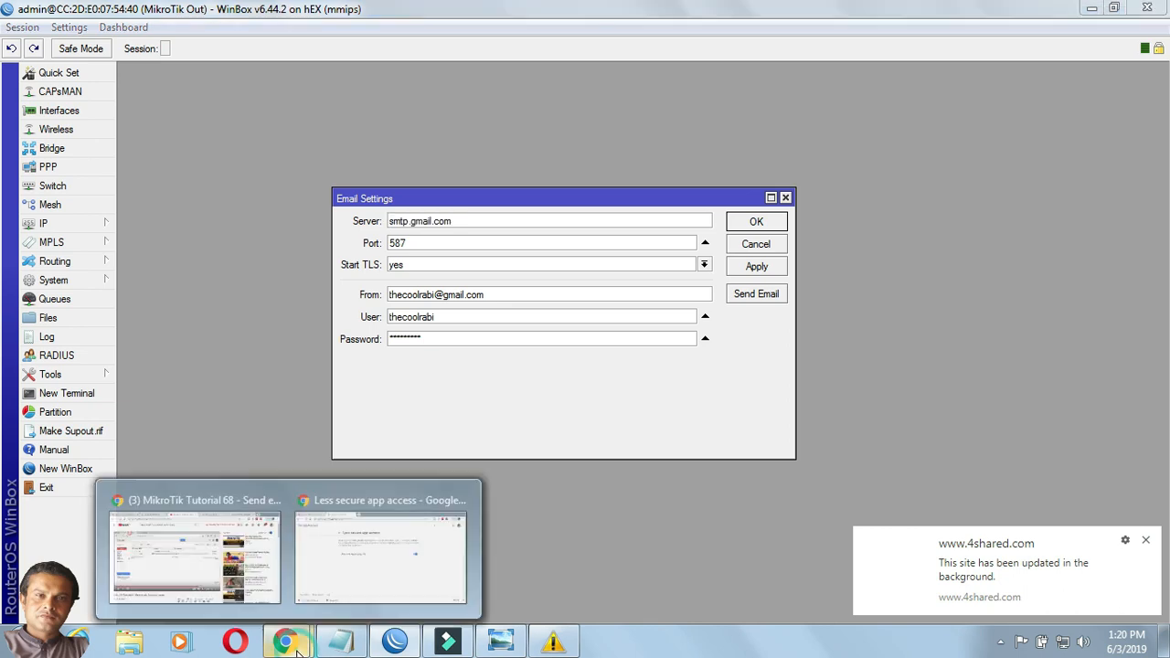
left_click(384, 557)
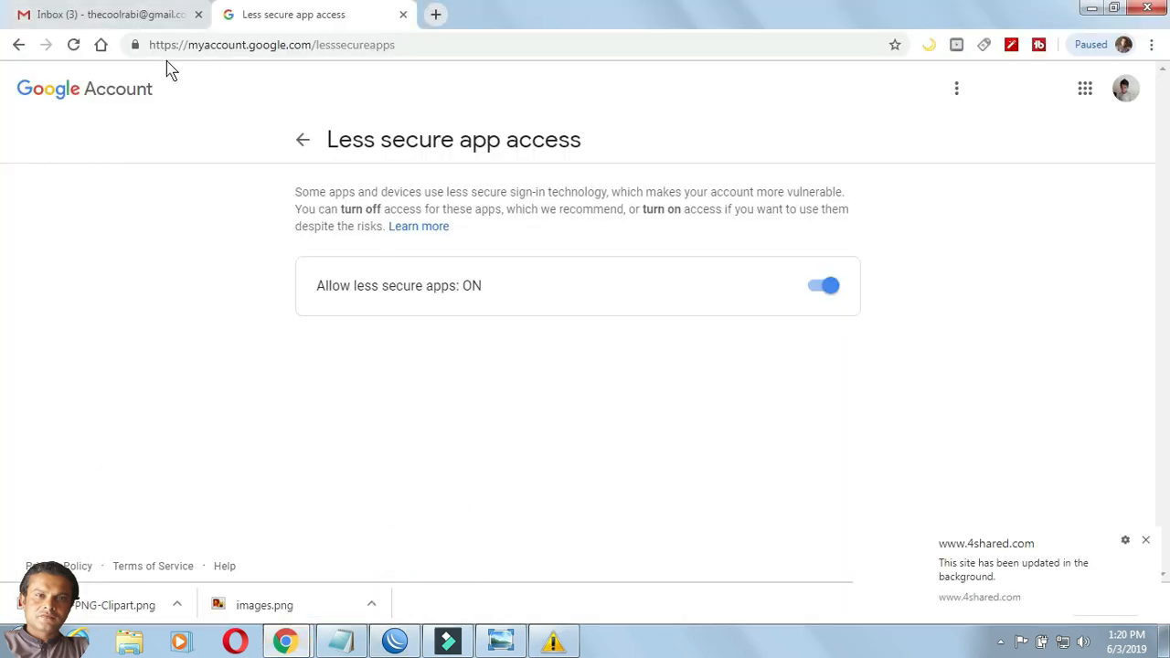
left_click(136, 15)
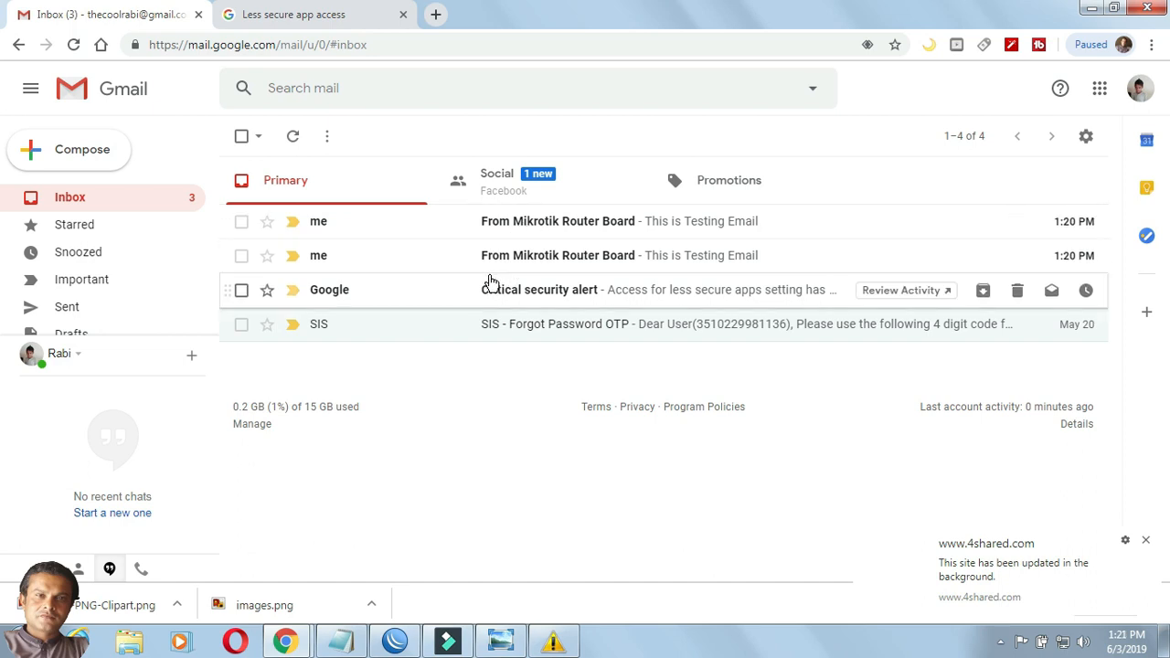
Resend the router test email with the subject changed to 'test'.
left_click(395, 642)
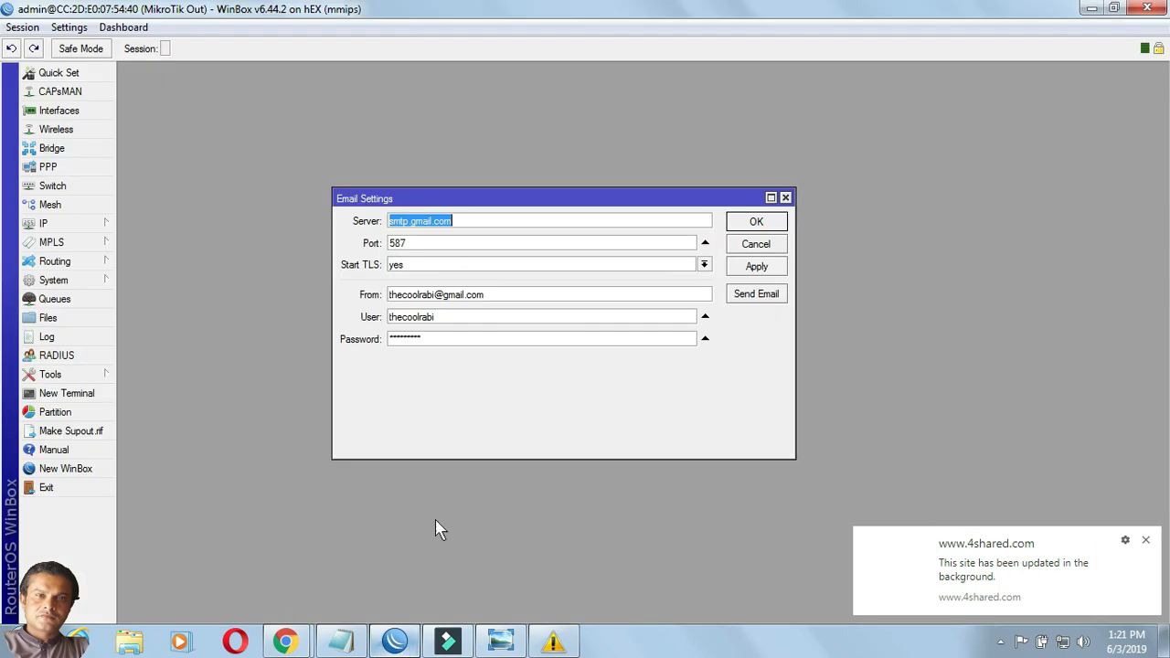
left_click(742, 296)
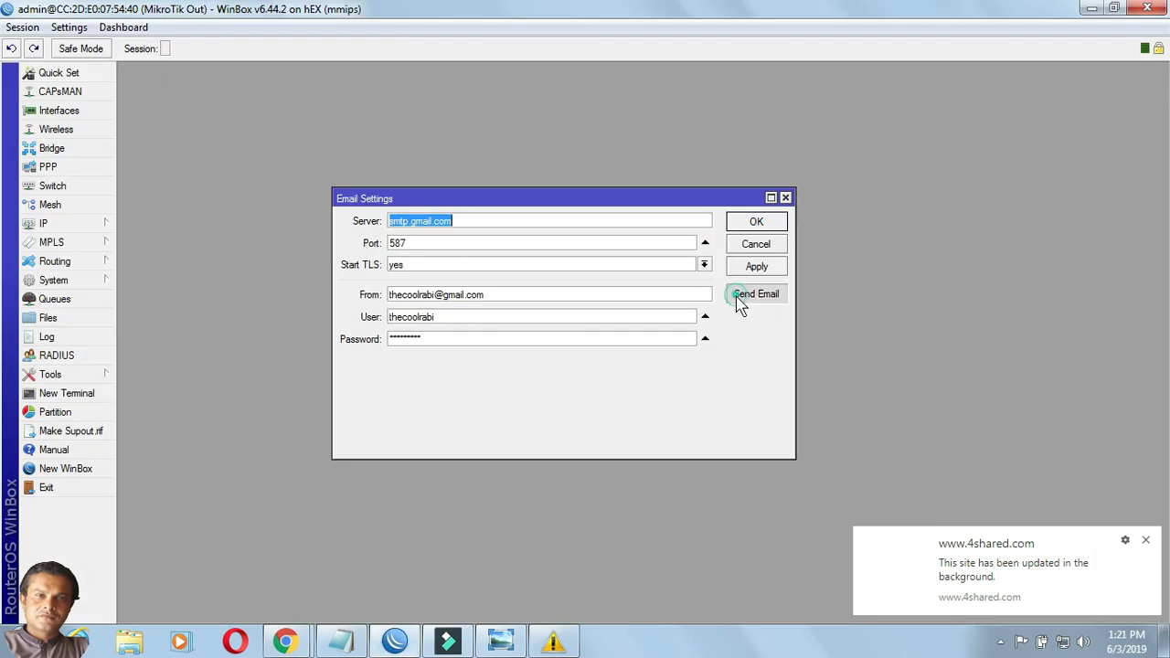
left_click_drag(449, 350, 314, 350)
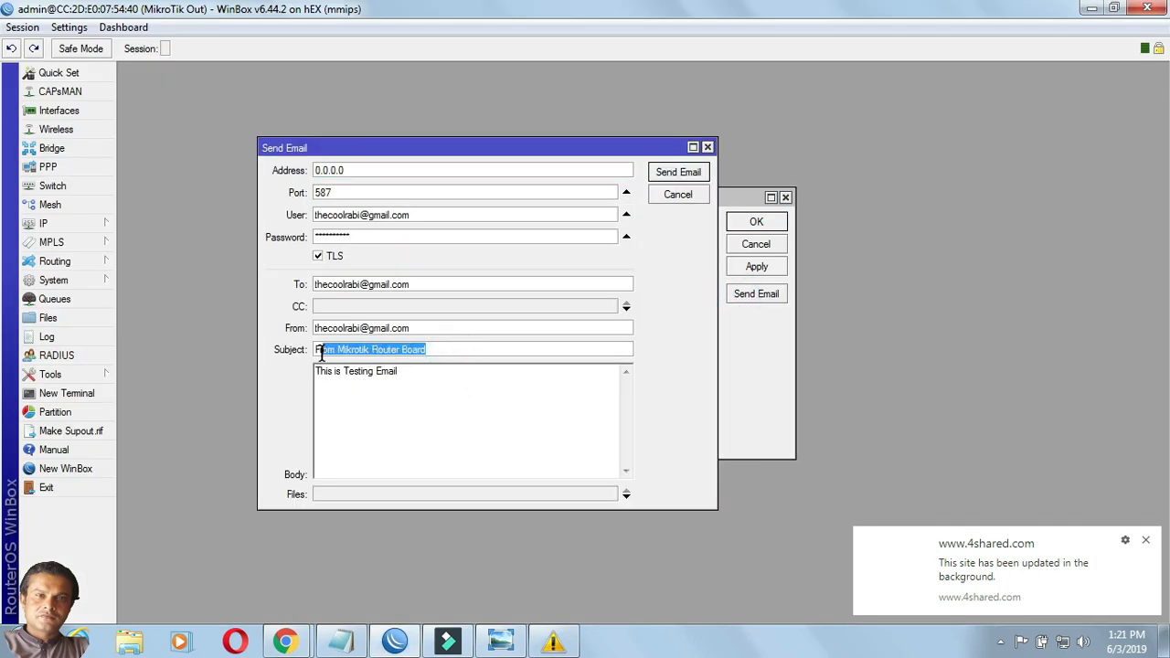
left_click(438, 352)
key("BackSpace")
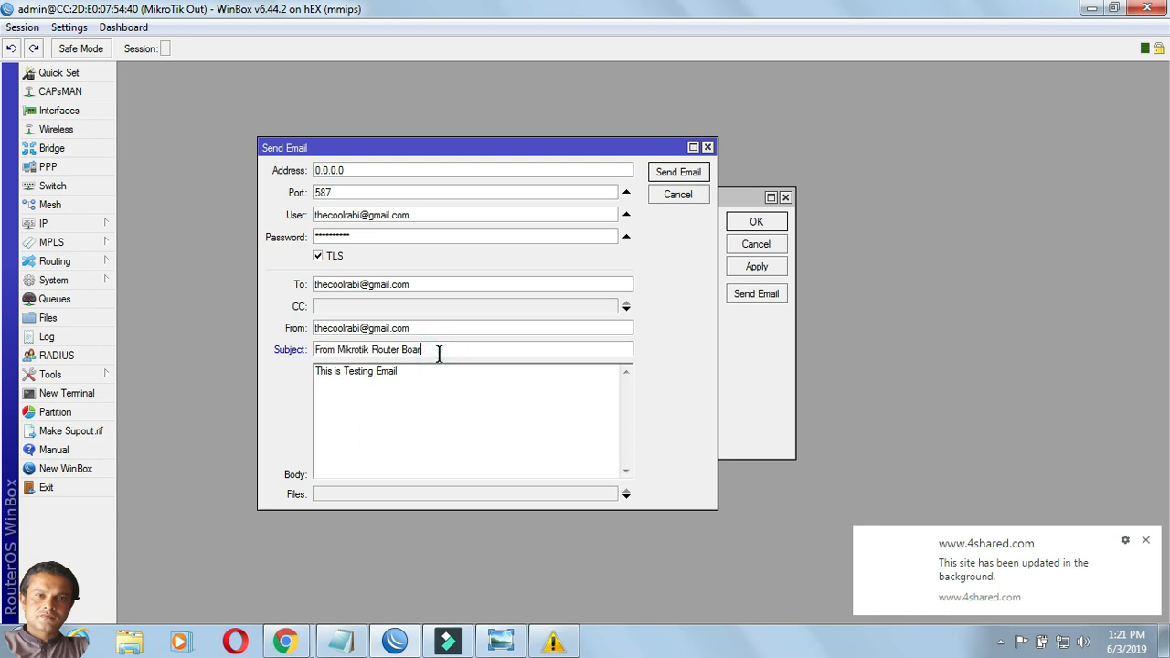
key("BackSpace")
key("BackSpace")
key("BackSpace")
key("BackSpace")
key("BackSpace")
key("BackSpace")
key("BackSpace")
key("BackSpace")
key("BackSpace")
key("BackSpace")
key("BackSpace")
key("BackSpace")
type("test")
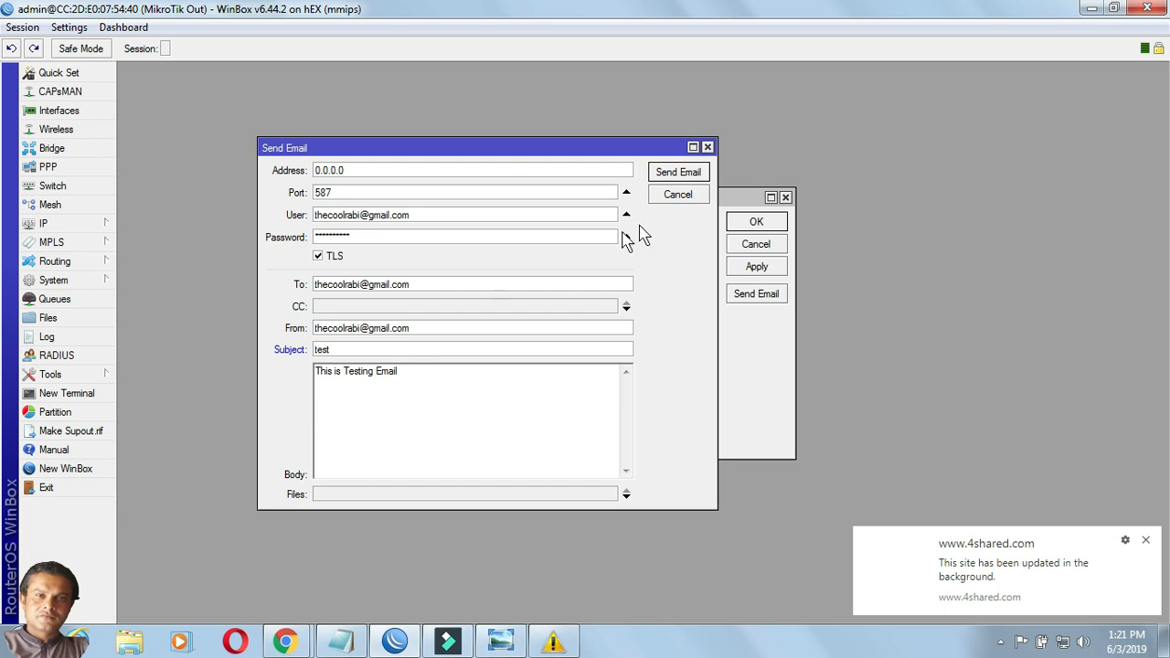
left_click(658, 176)
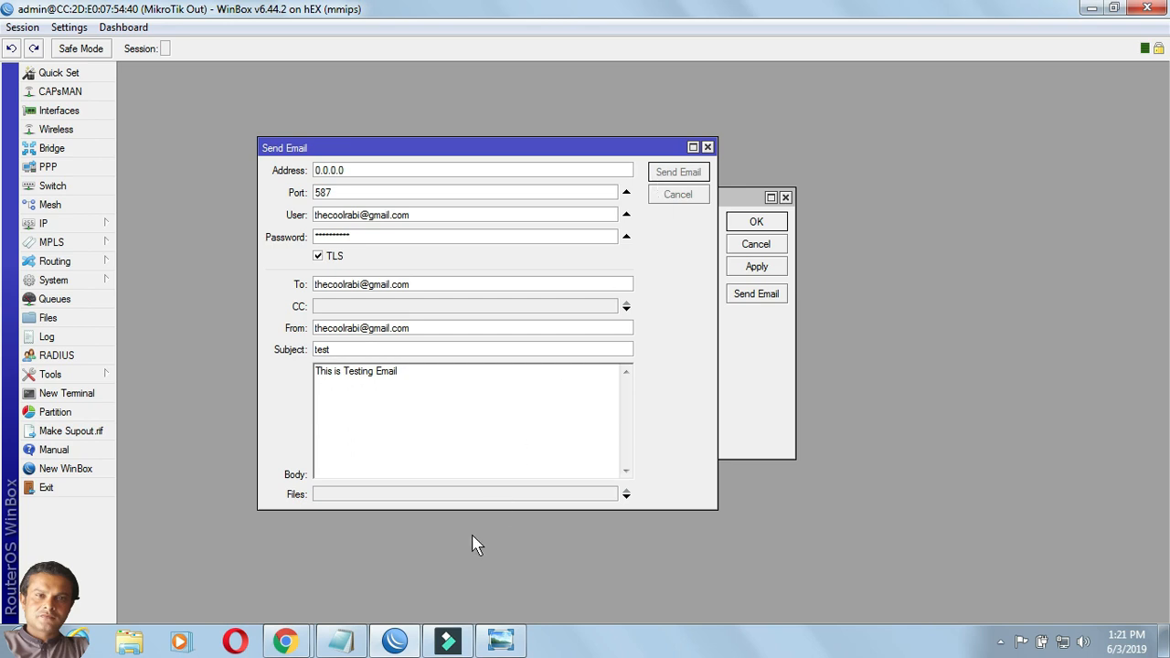
Open the 'test' email in the Gmail inbox to confirm its body 'This is Testing Email'.
mouse_move(294, 642)
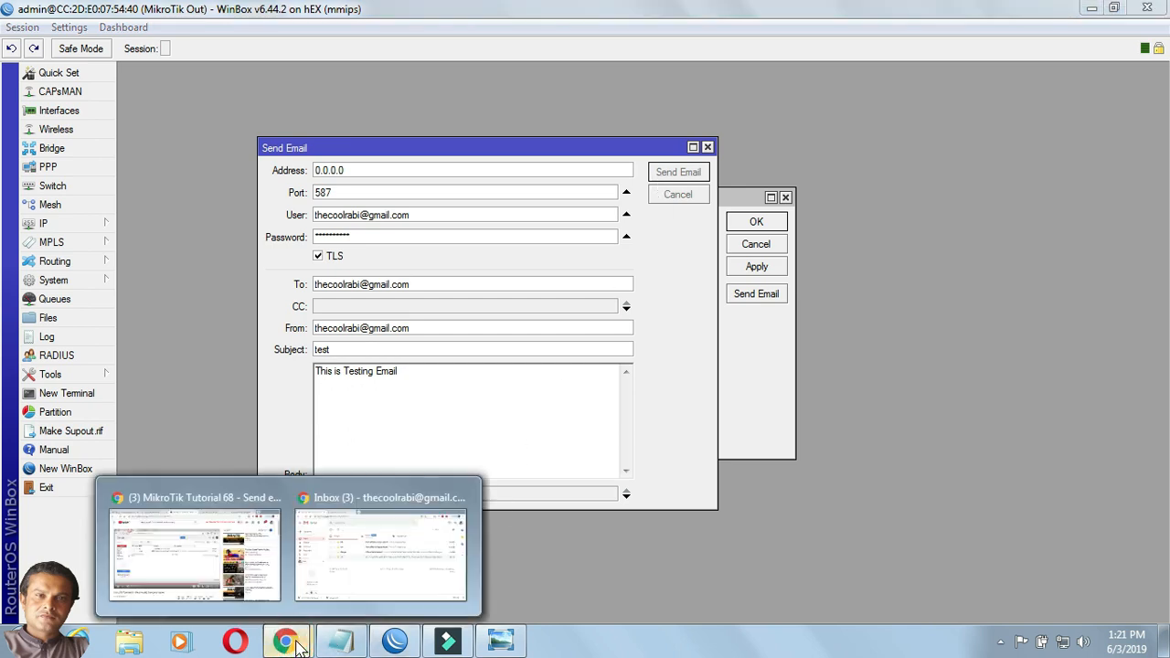
left_click(366, 580)
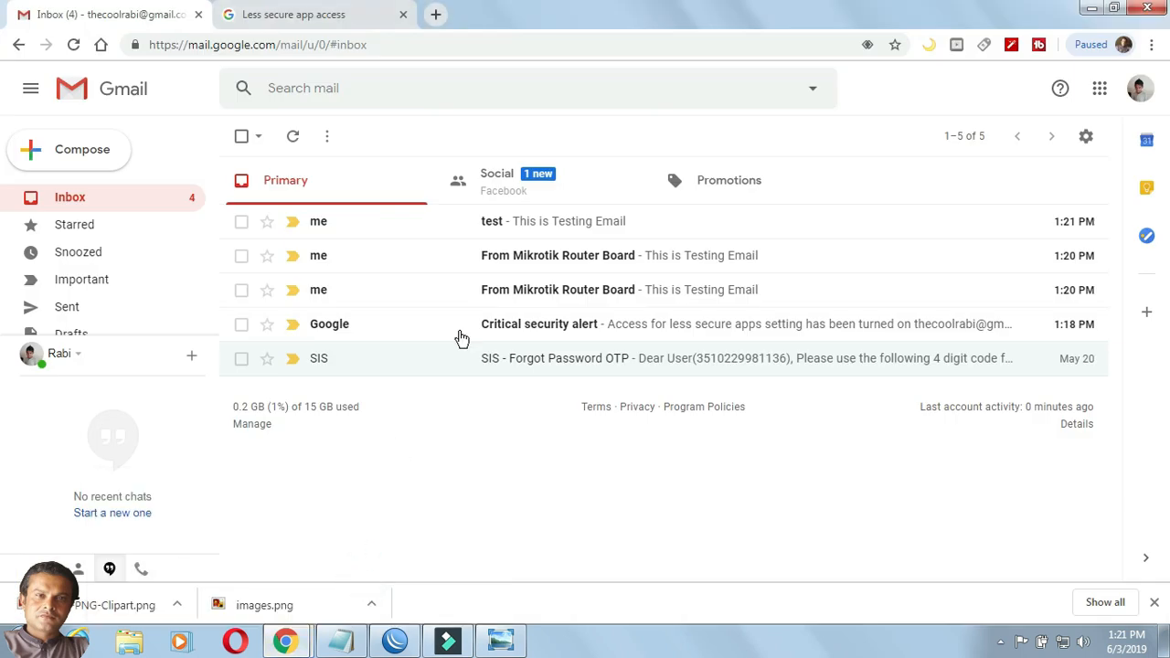
left_click(506, 228)
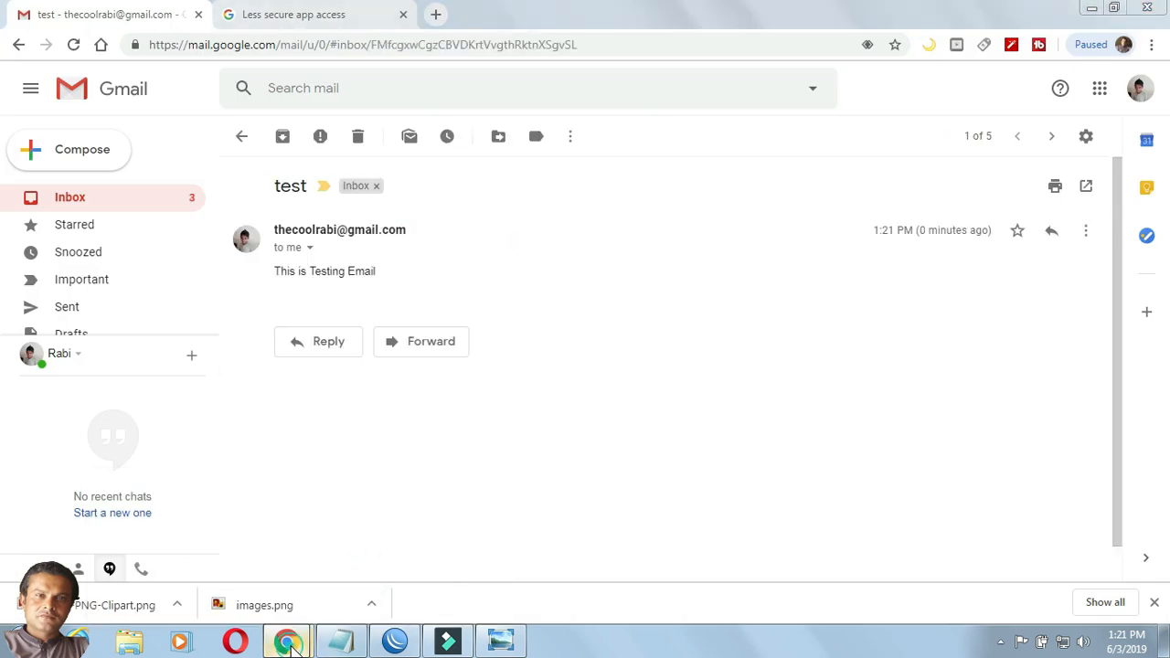
Switch back to the router's email settings in WinBox.
mouse_move(291, 645)
left_click(365, 556)
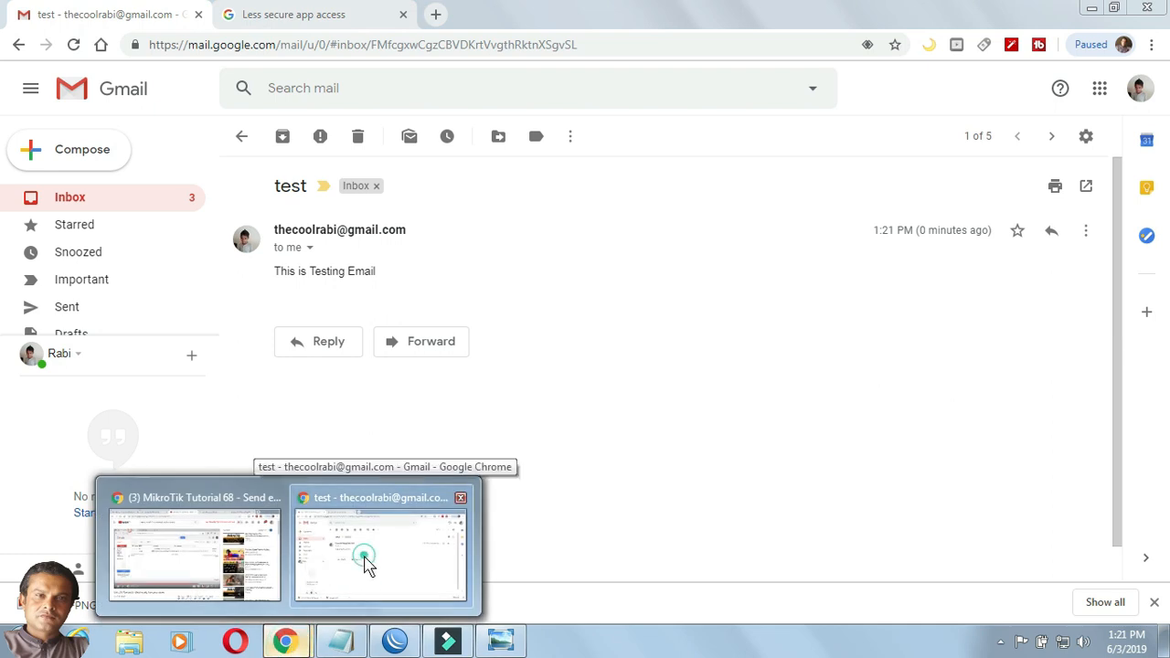
left_click(274, 647)
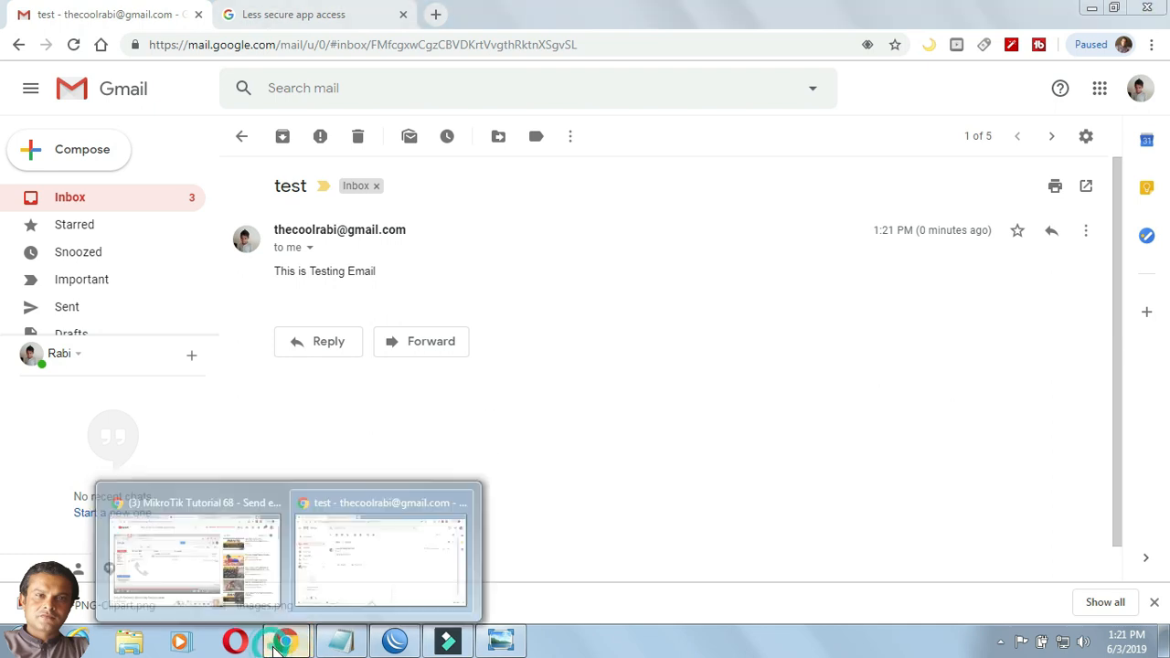
left_click(418, 558)
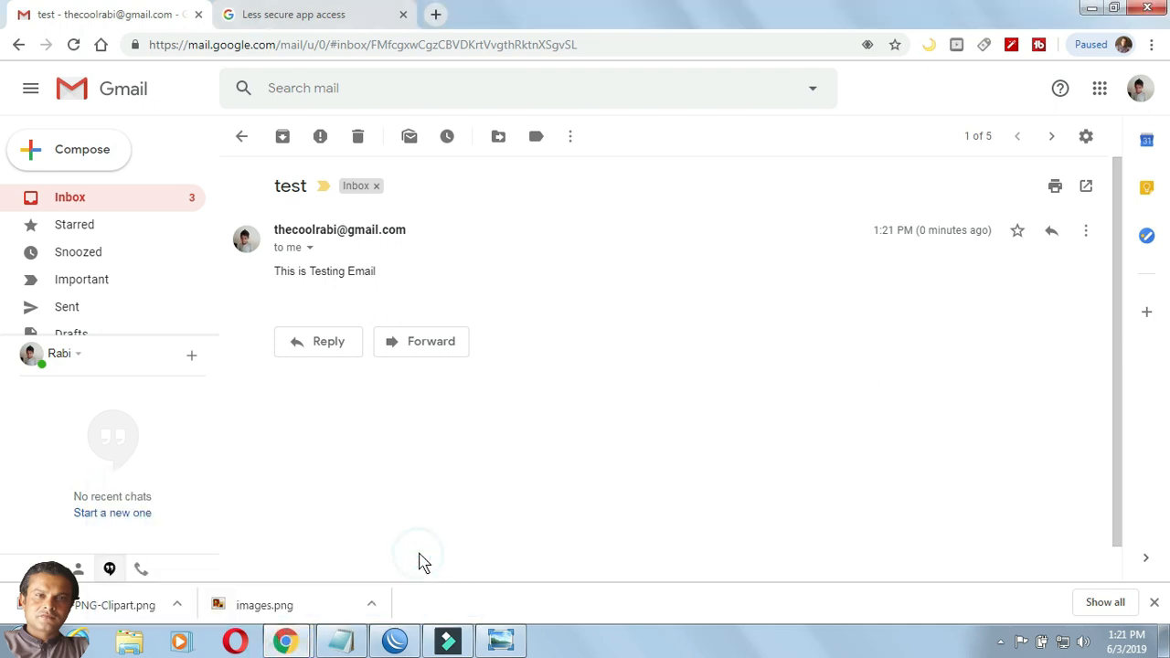
left_click(408, 644)
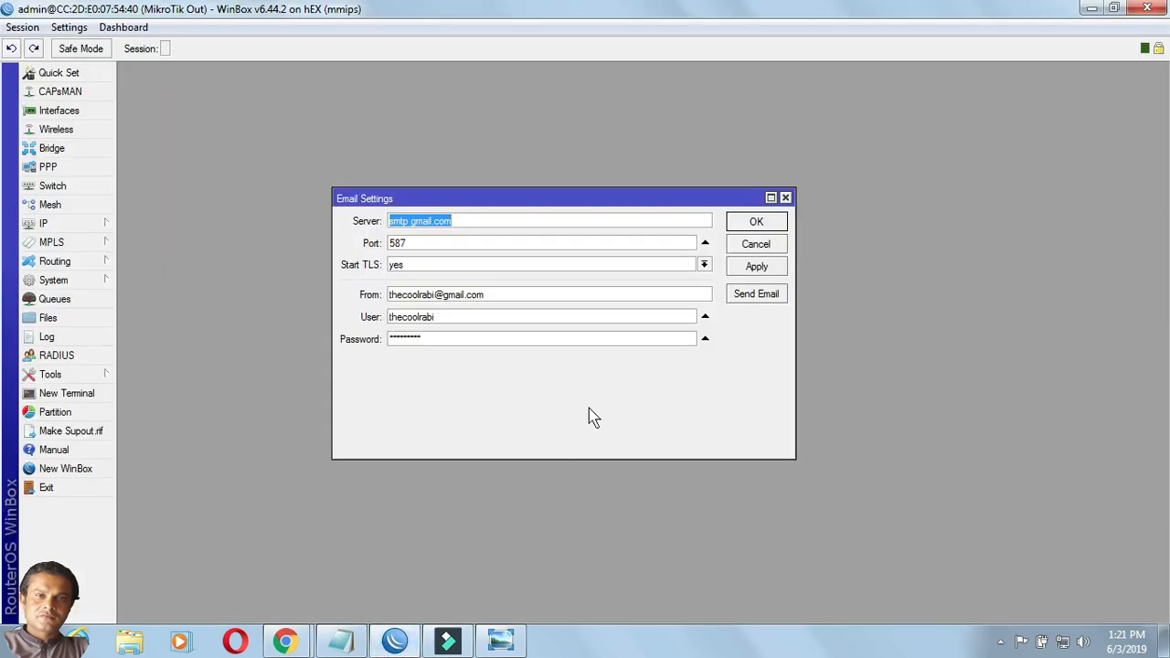